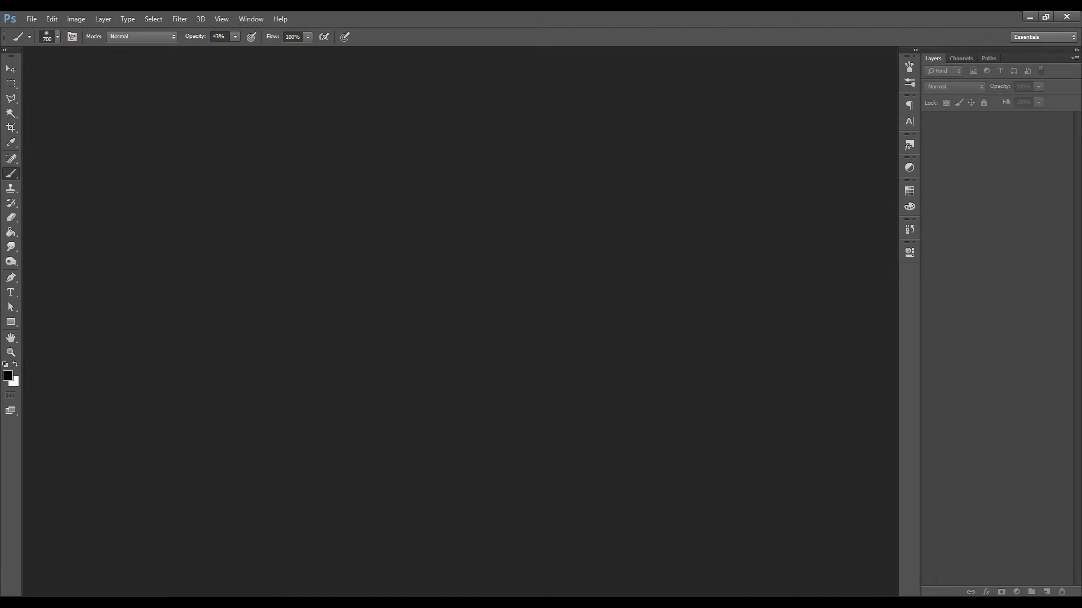
- Switch to the sample folder in File Explorer and review the original and watercolor image pairs from 11.jpg through 152.jpg
mouse_move(345, 603)
left_click(237, 567)
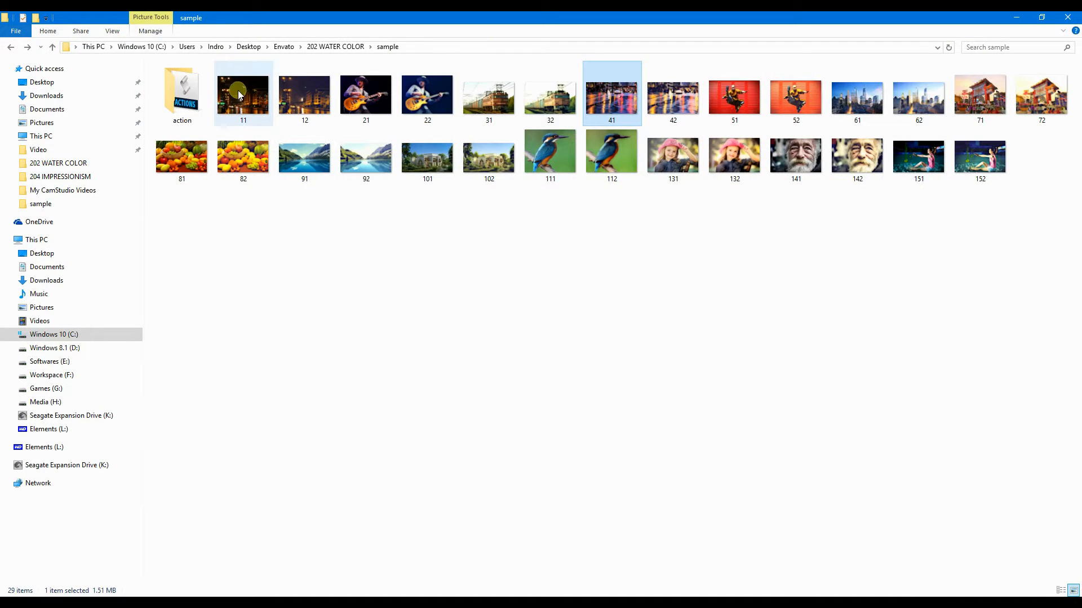
double_click(238, 96)
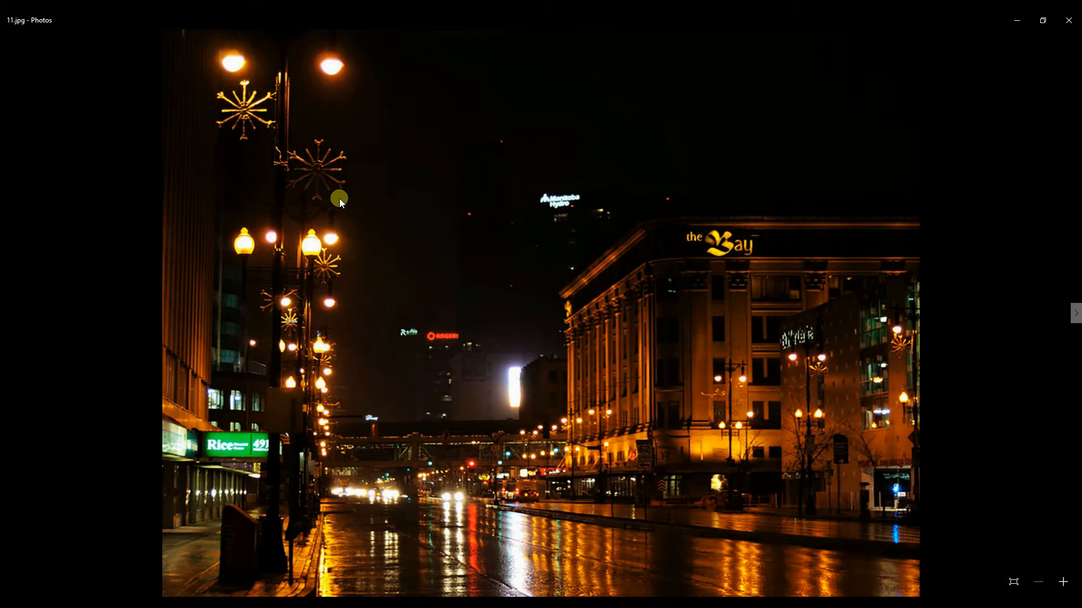
key("Right")
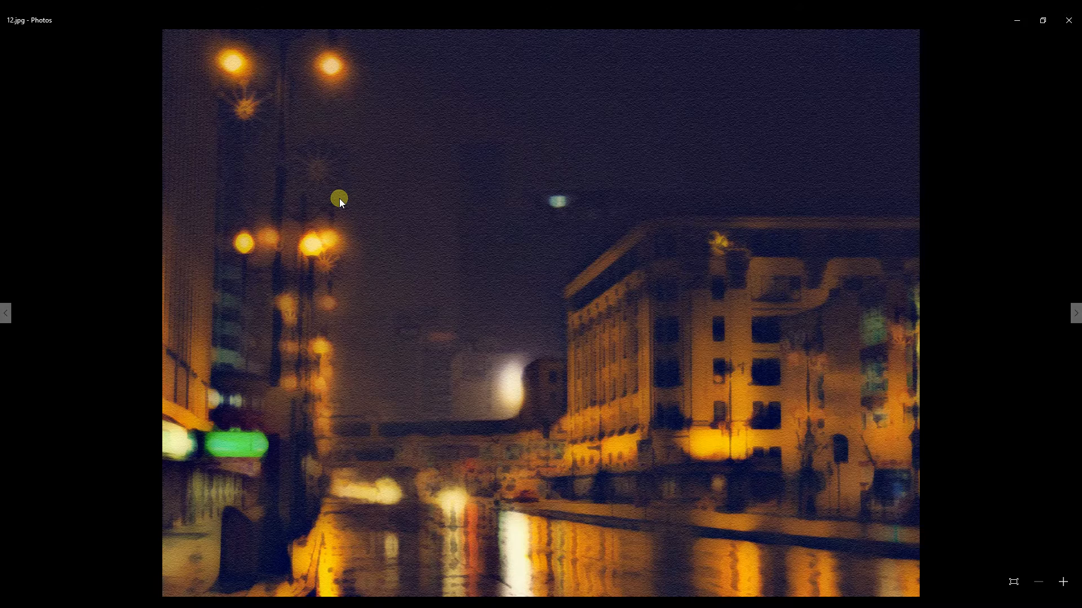
key("Right")
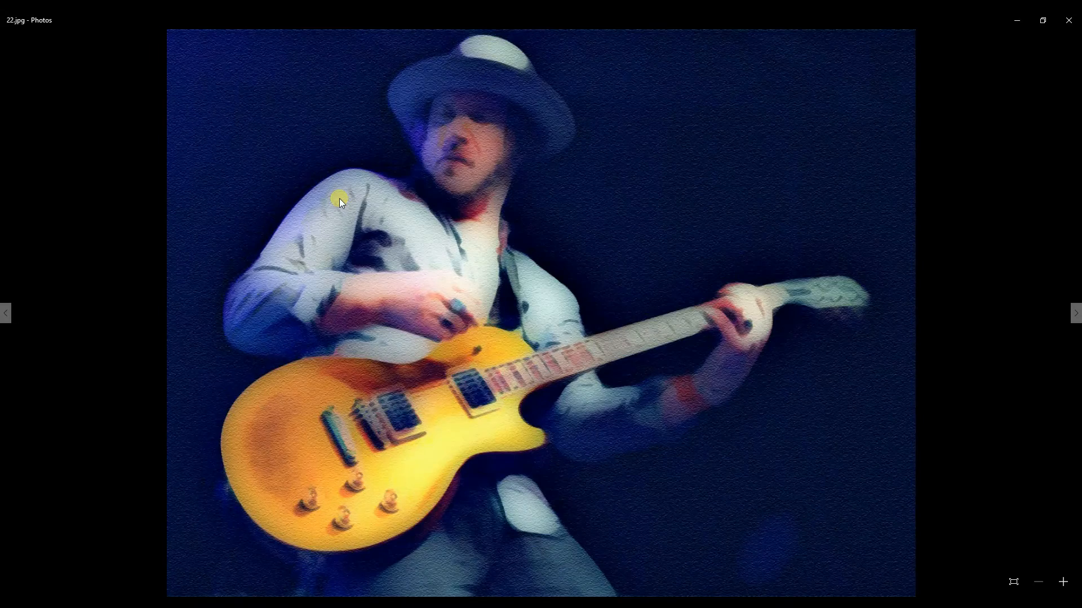
key("Right")
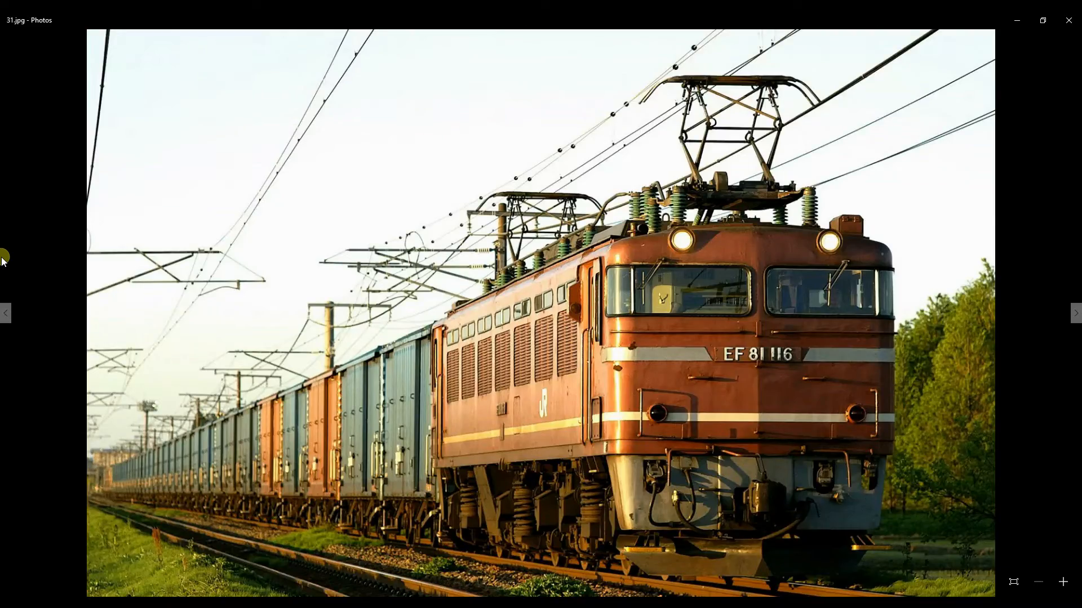
key("Right")
key("Right")
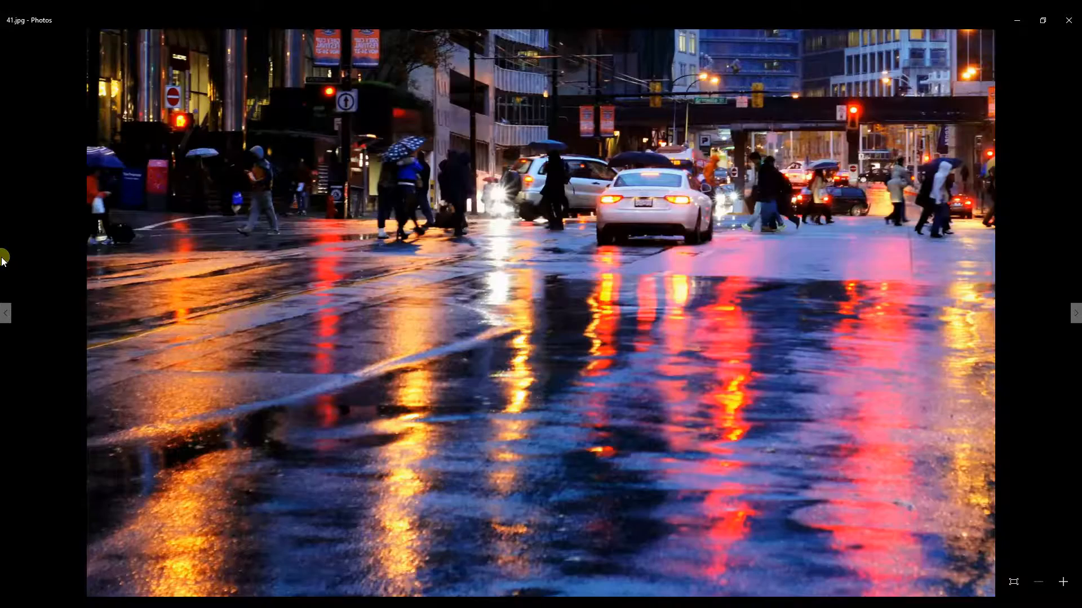
key("Right")
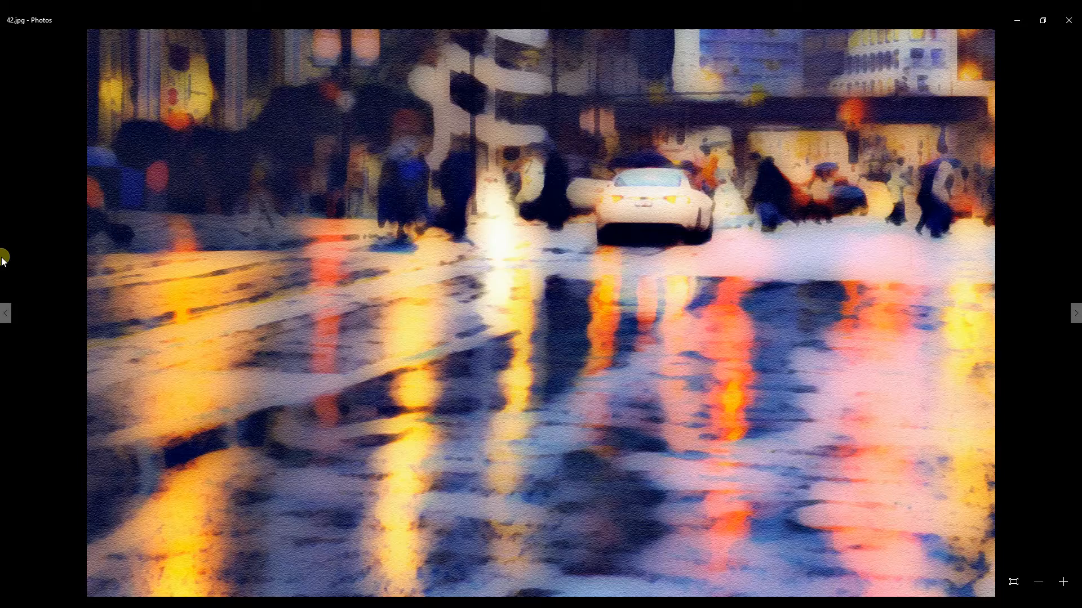
key("Right")
key("Right")
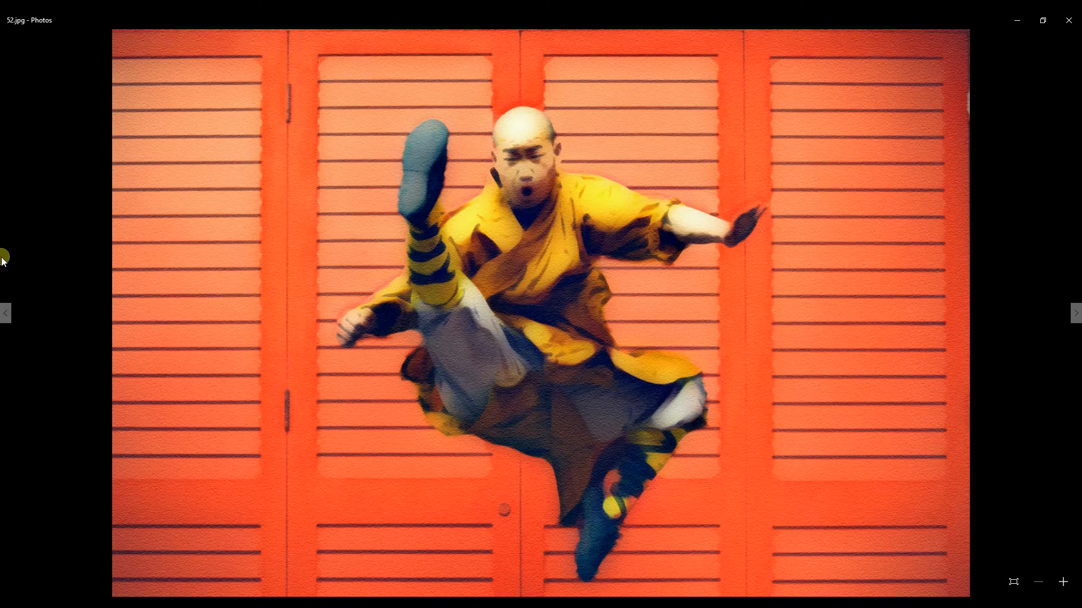
key("Right")
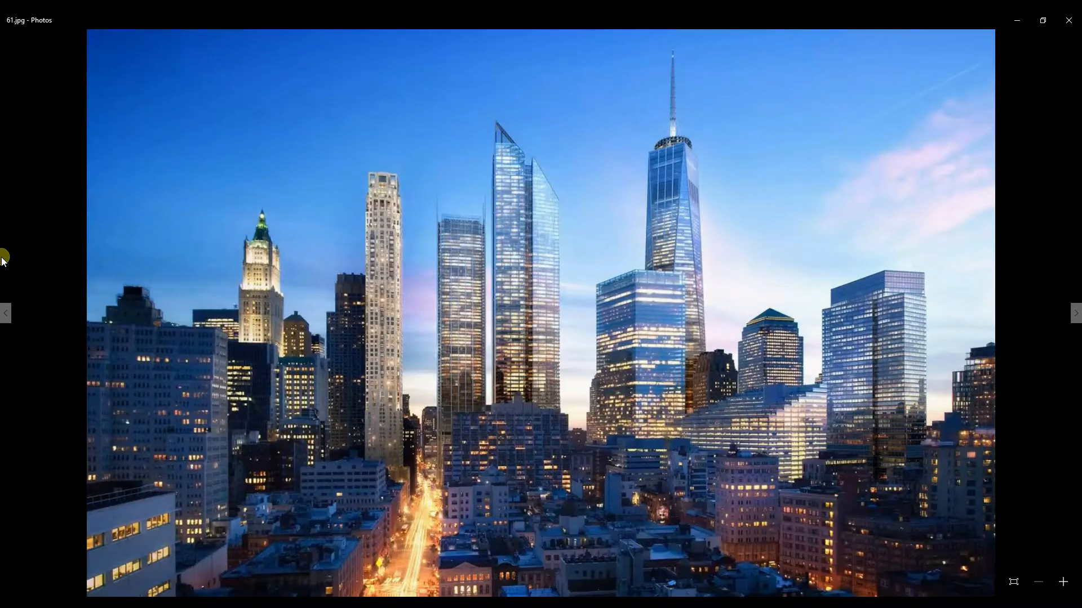
key("Right")
key("Right")
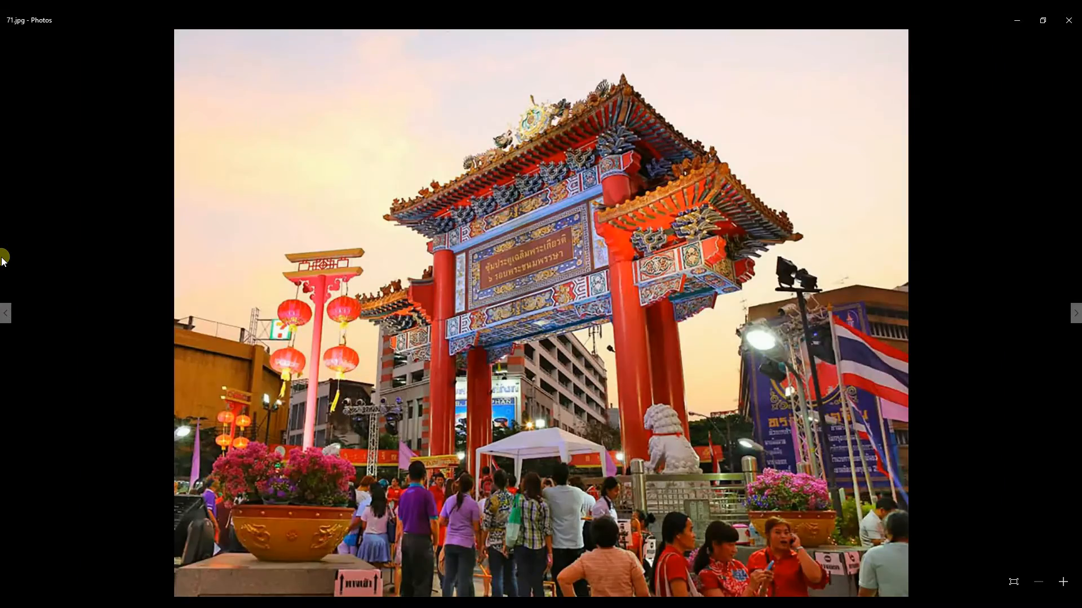
key("Right")
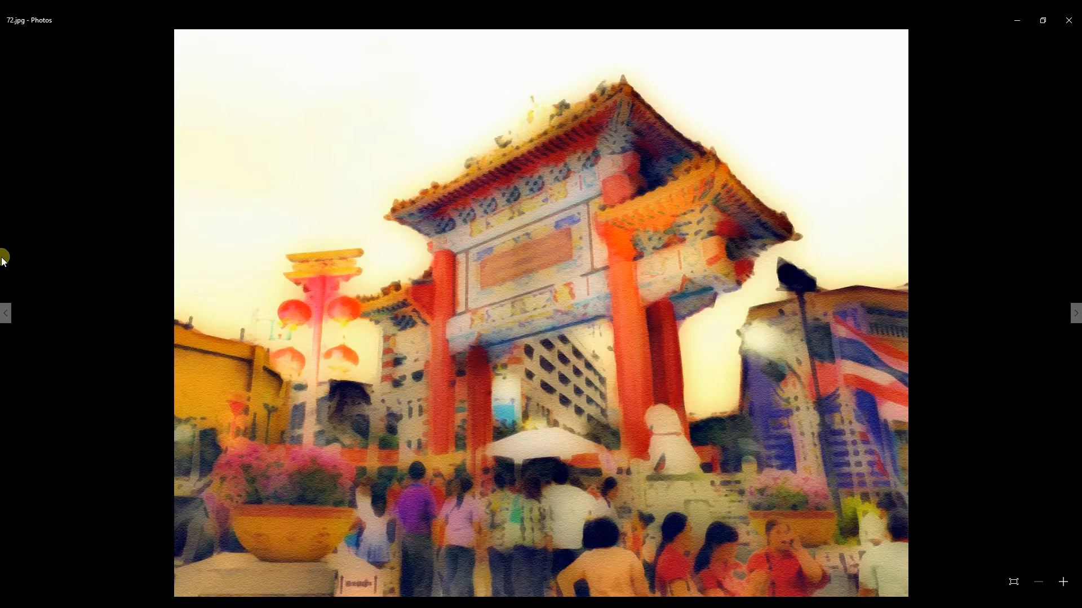
key("Right")
key("Right")
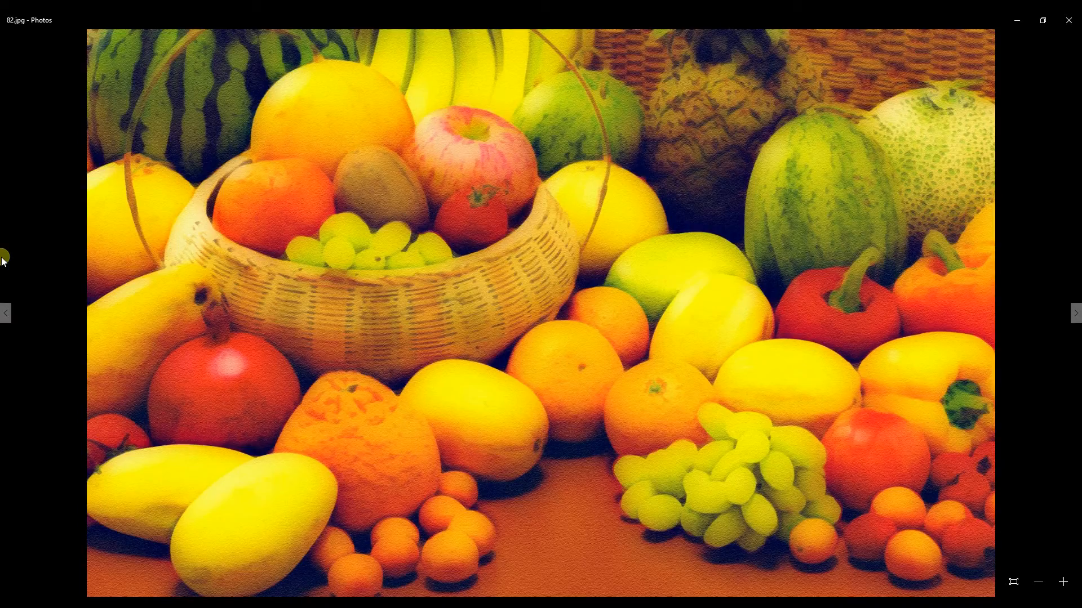
key("Right")
key("Right")
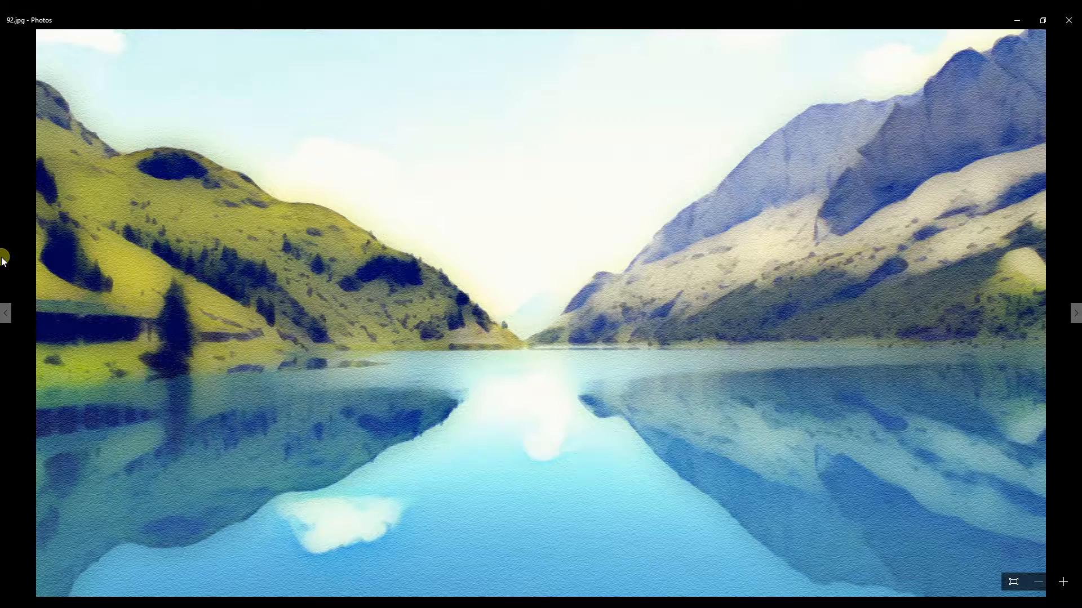
key("Right")
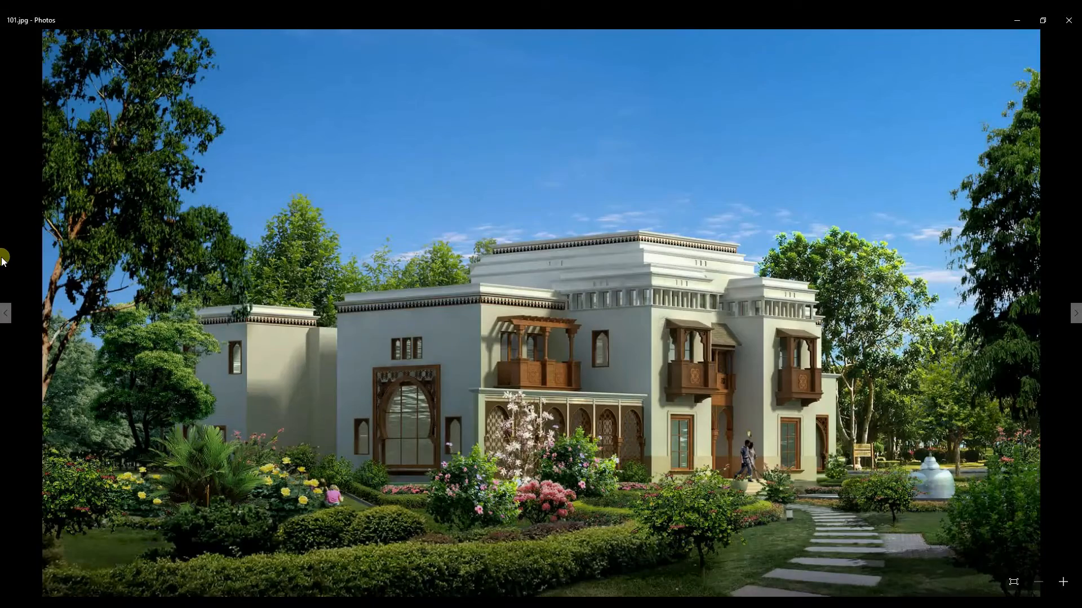
key("Right")
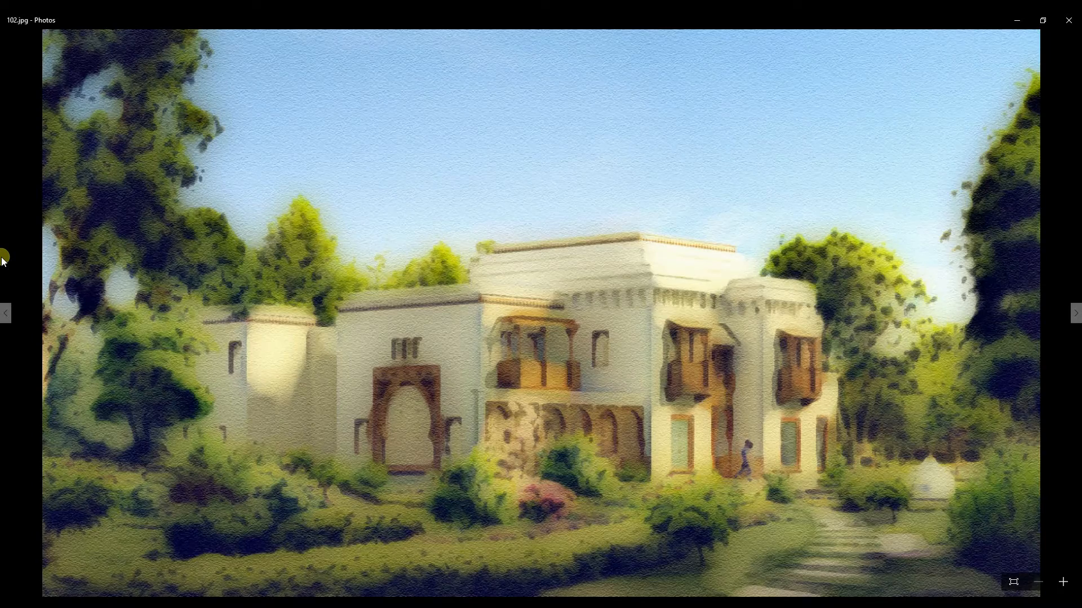
key("Right")
key("Right")
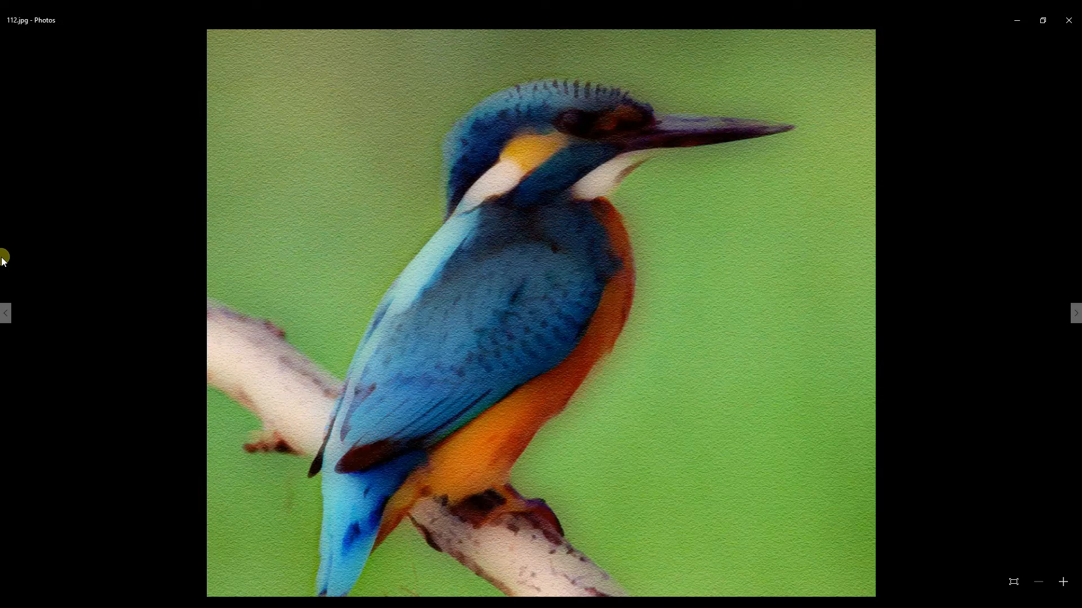
key("Right")
key("Right")
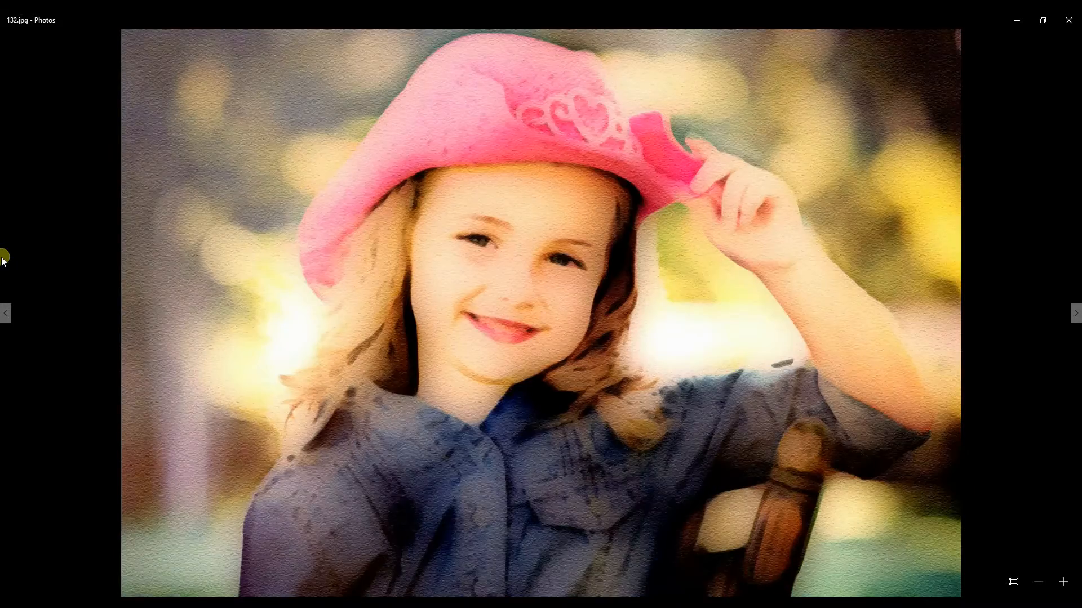
key("Right")
key("Right")
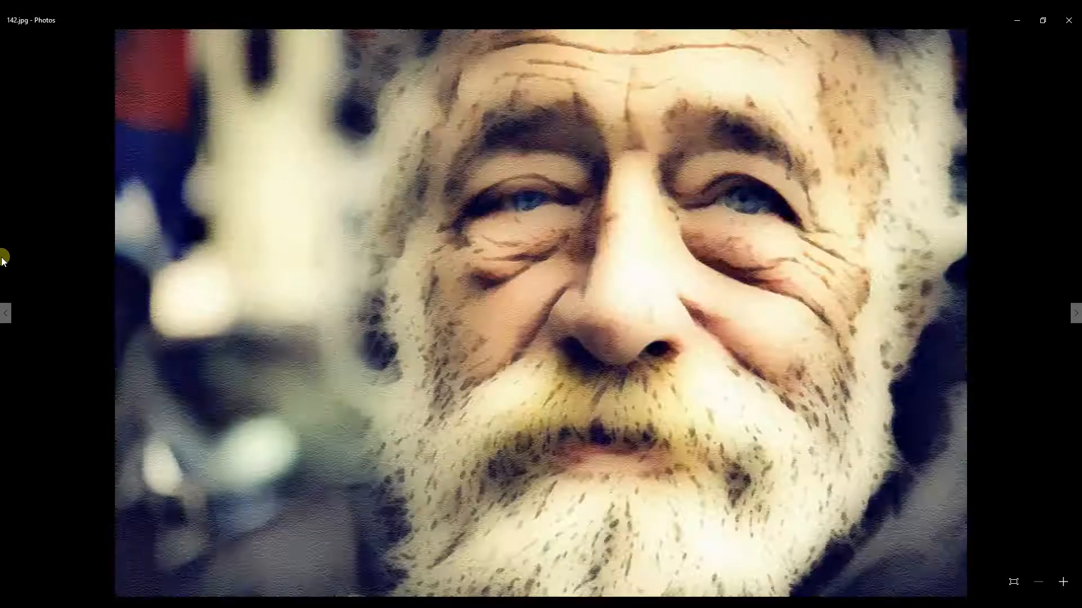
key("Right")
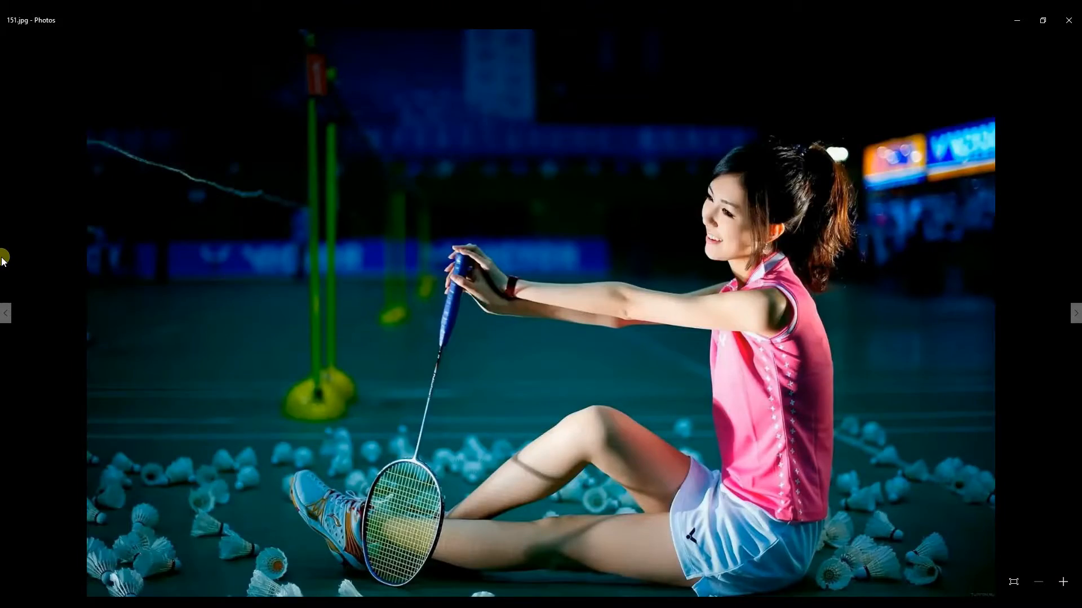
key("Right")
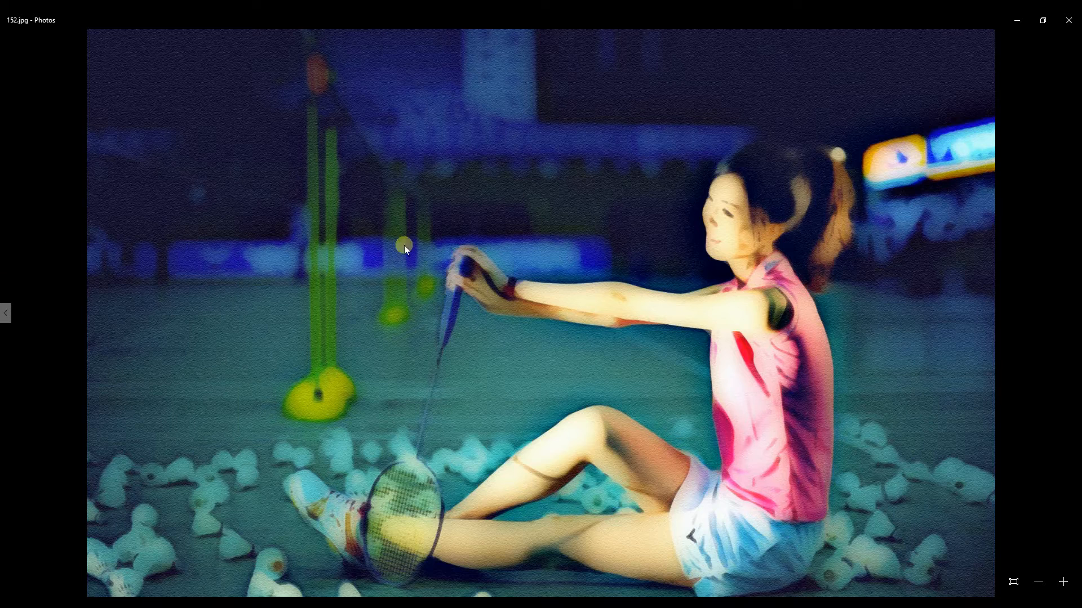
left_click(1068, 21)
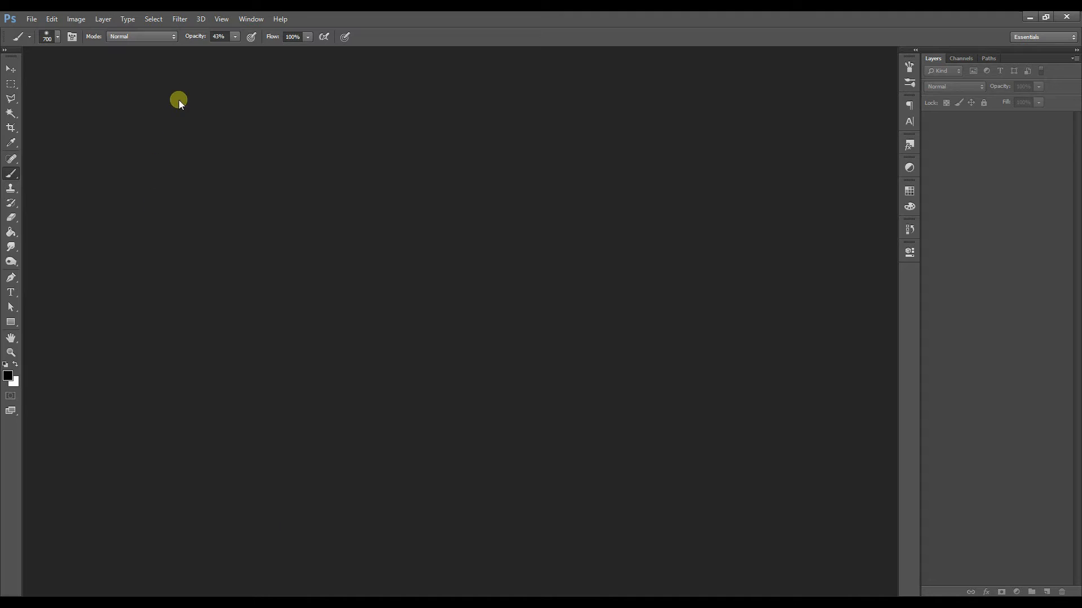
- Show the Actions list and load the Water Color action set from the sample folder's action subfolder
left_click(251, 19)
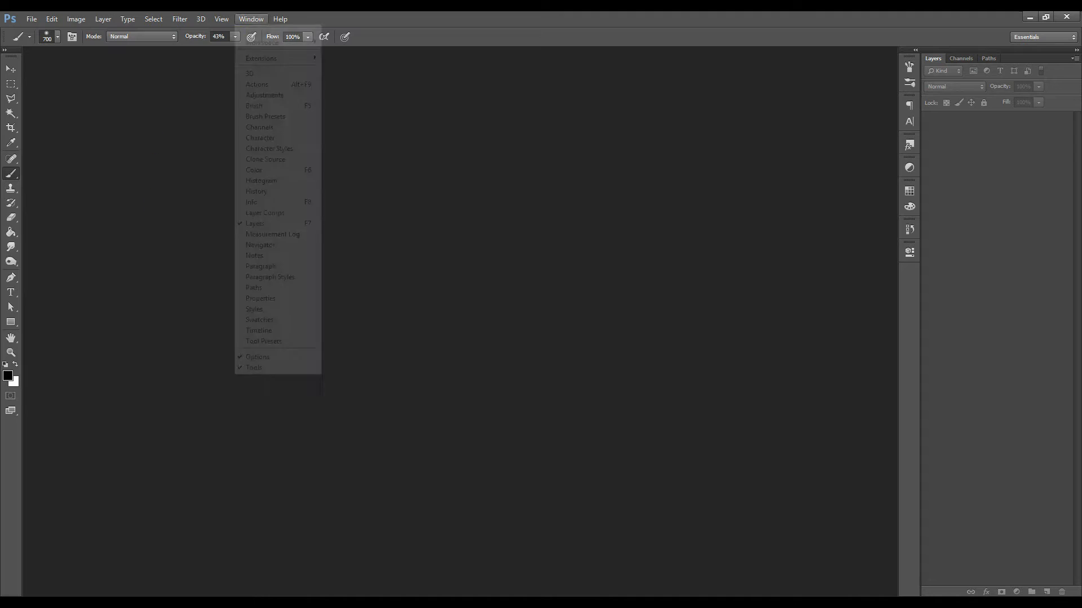
left_click(261, 84)
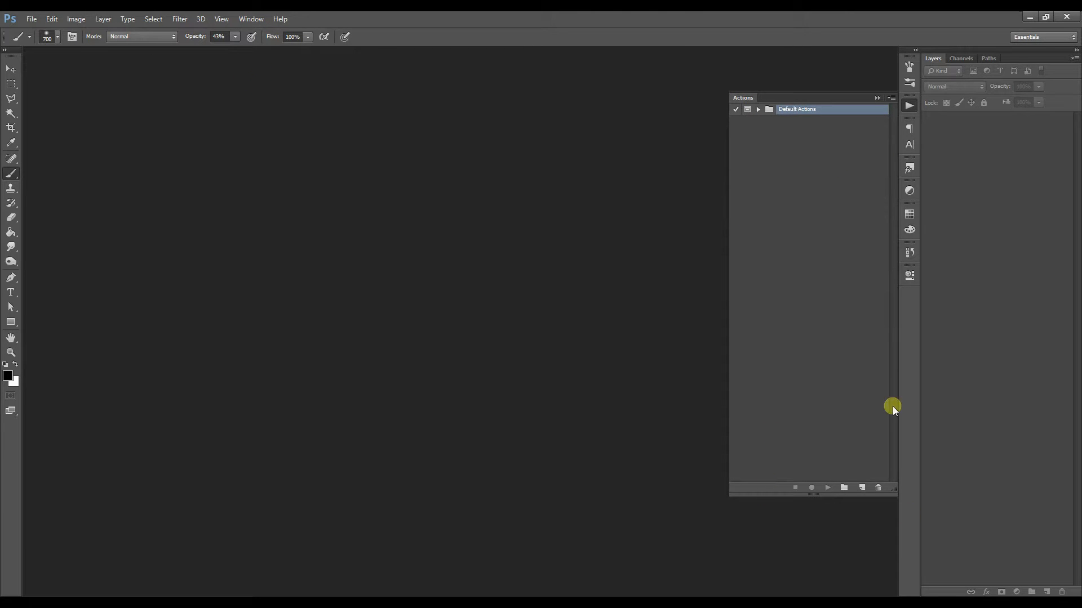
left_click(890, 98)
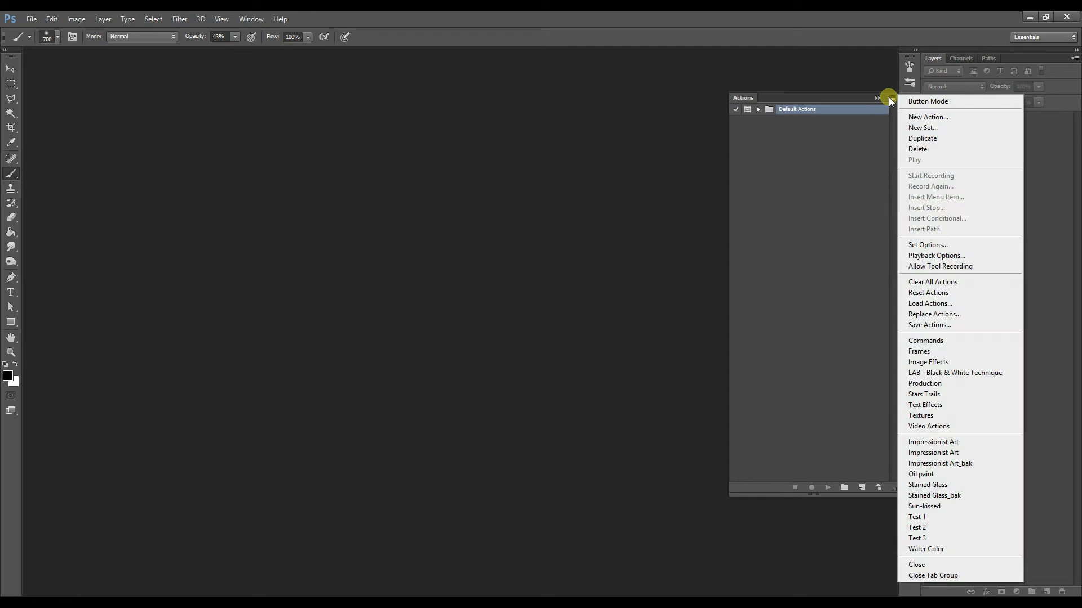
left_click(930, 303)
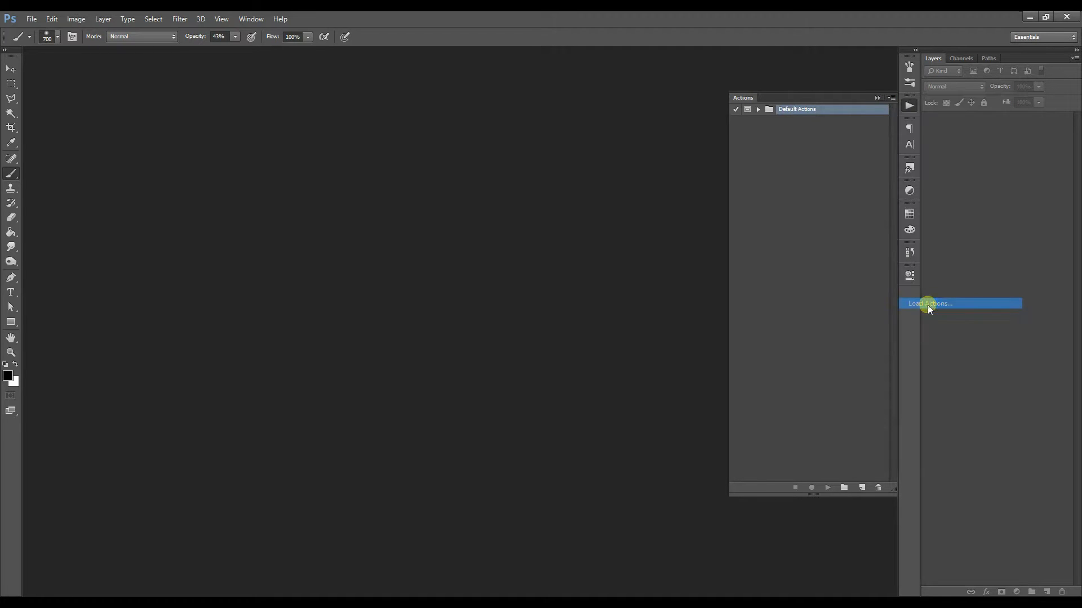
left_click(137, 107)
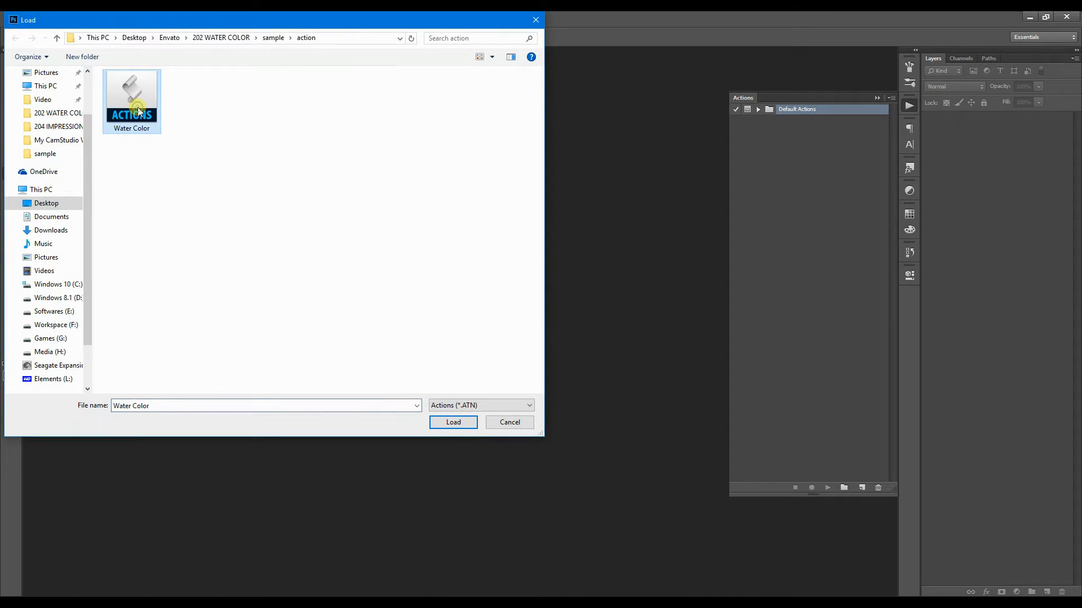
left_click(453, 422)
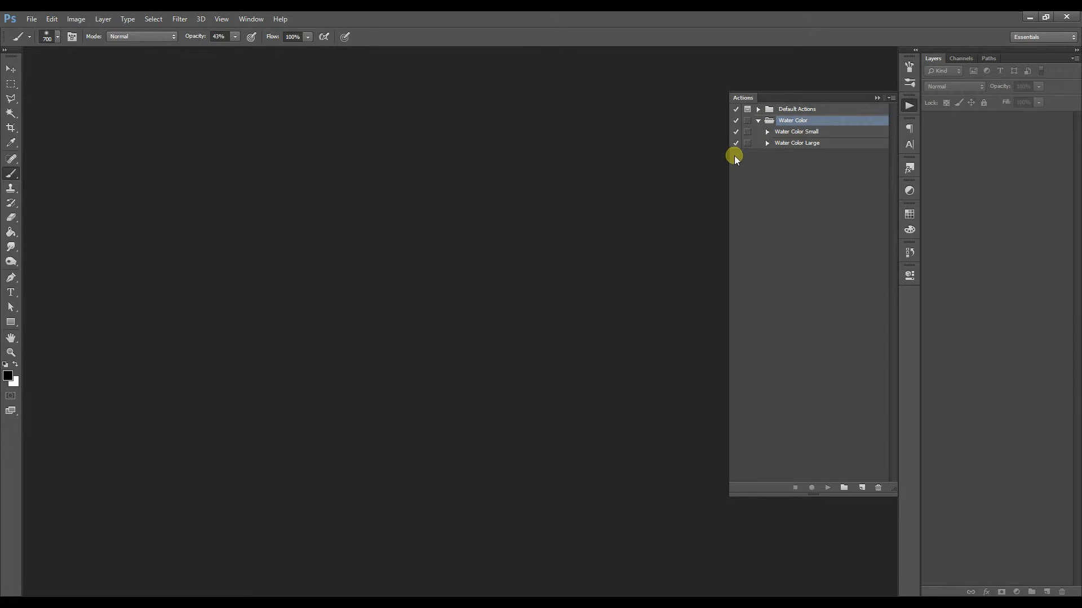
- Compare the Water Color Small and Water Color Large actions in the loaded set, leaving Water Color Large selected
left_click(799, 132)
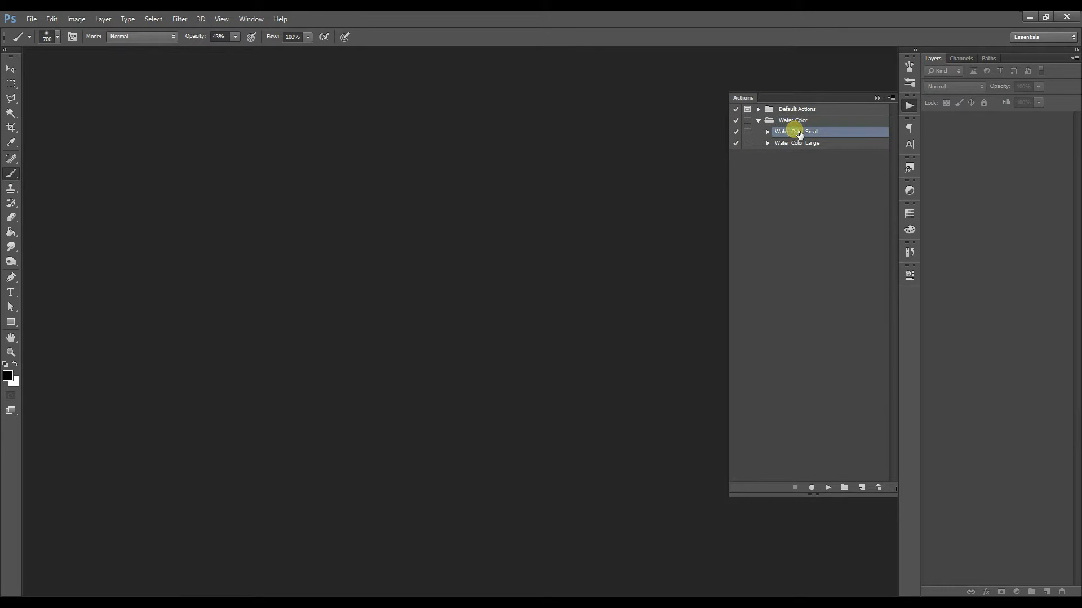
left_click(804, 144)
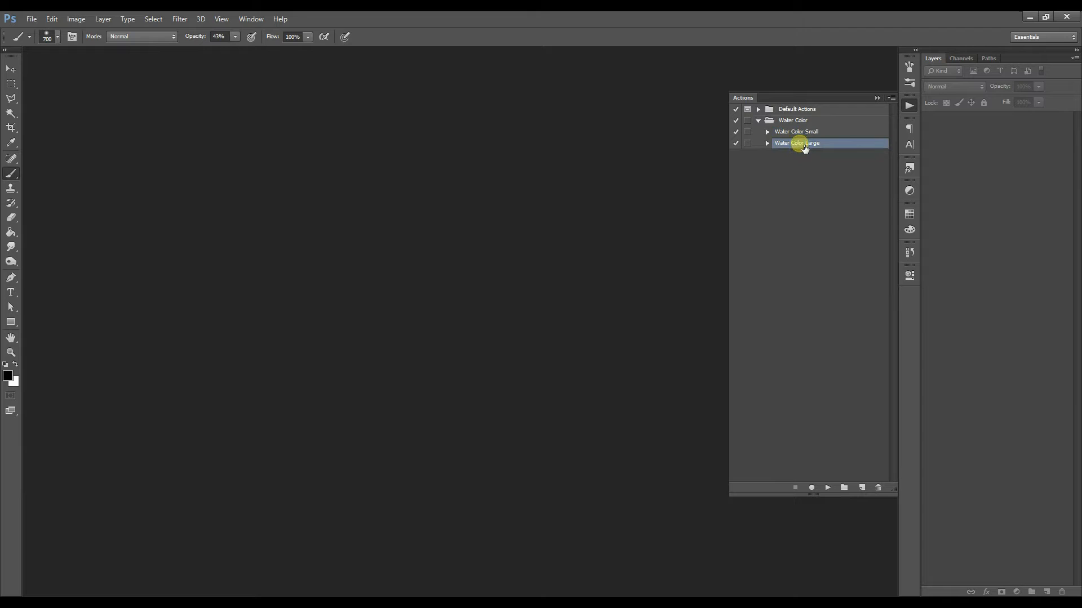
left_click(798, 133)
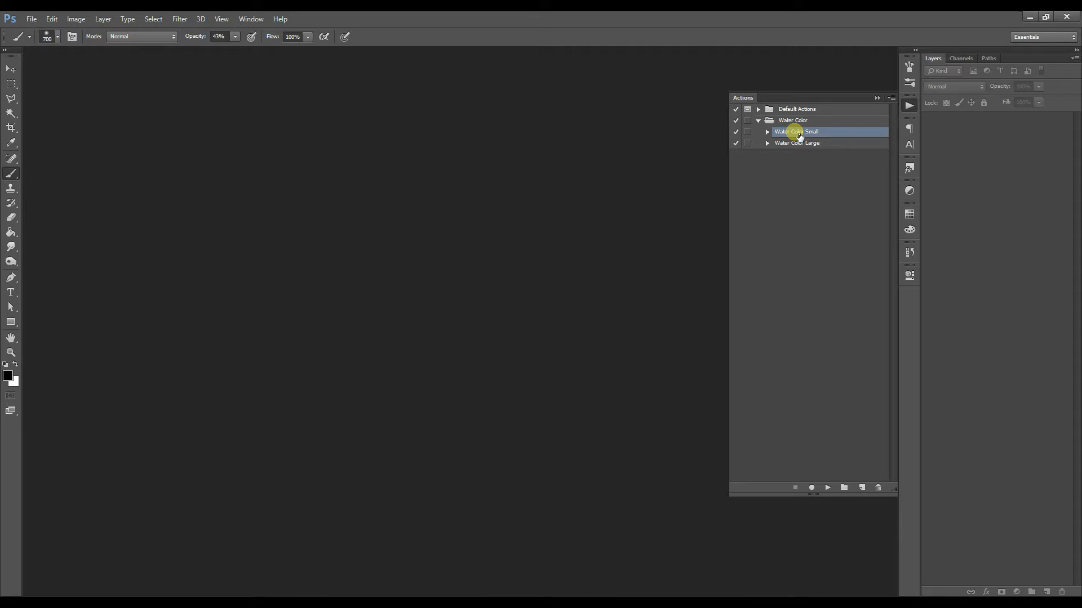
left_click(802, 147)
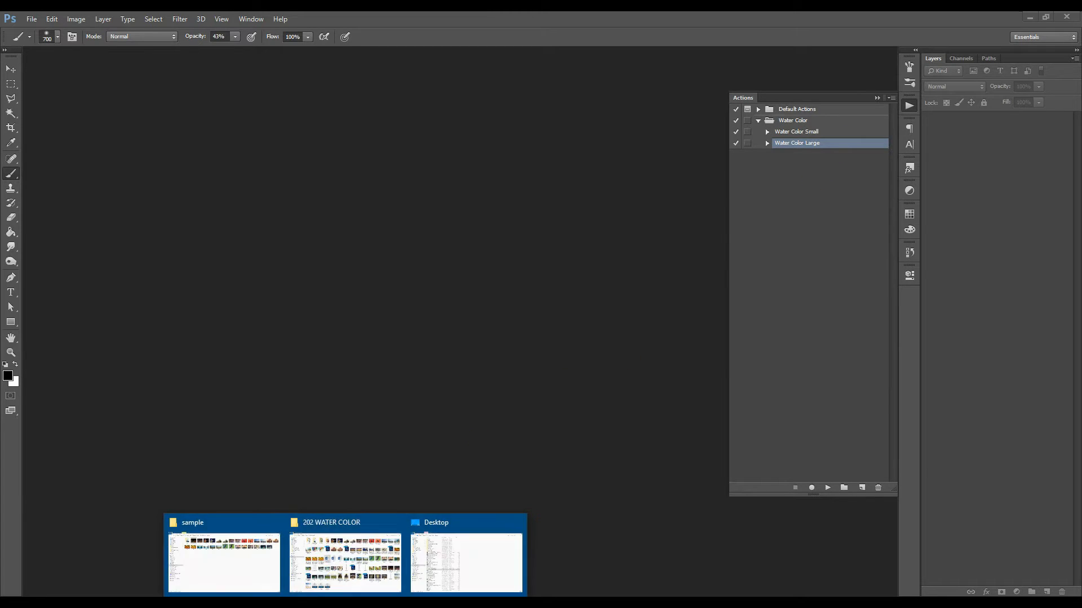
- Open 41.jpg from the sample folder in Photoshop
left_click(231, 564)
left_click_drag(588, 102, 374, 270)
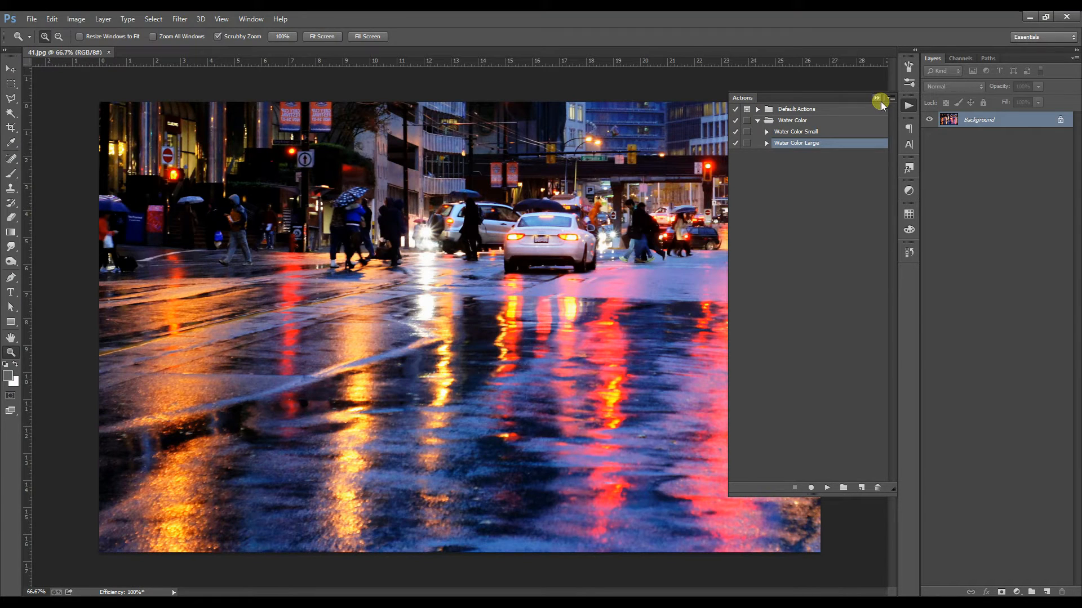
- Check the image mode options and accept the Layers panel options with the option adding "copy" to copied layers and groups enabled
left_click(76, 18)
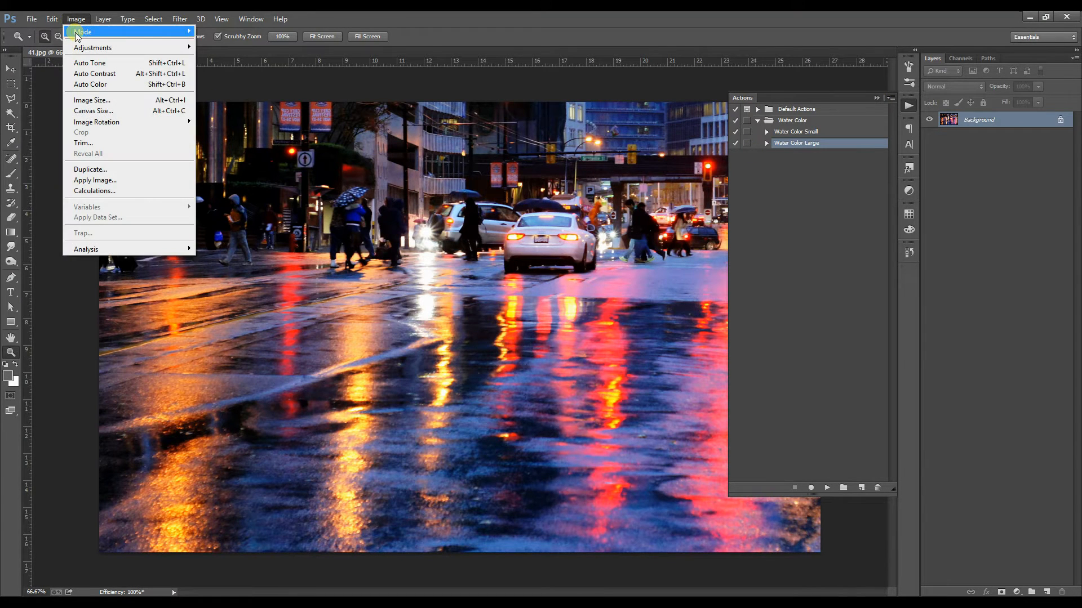
left_click(361, 81)
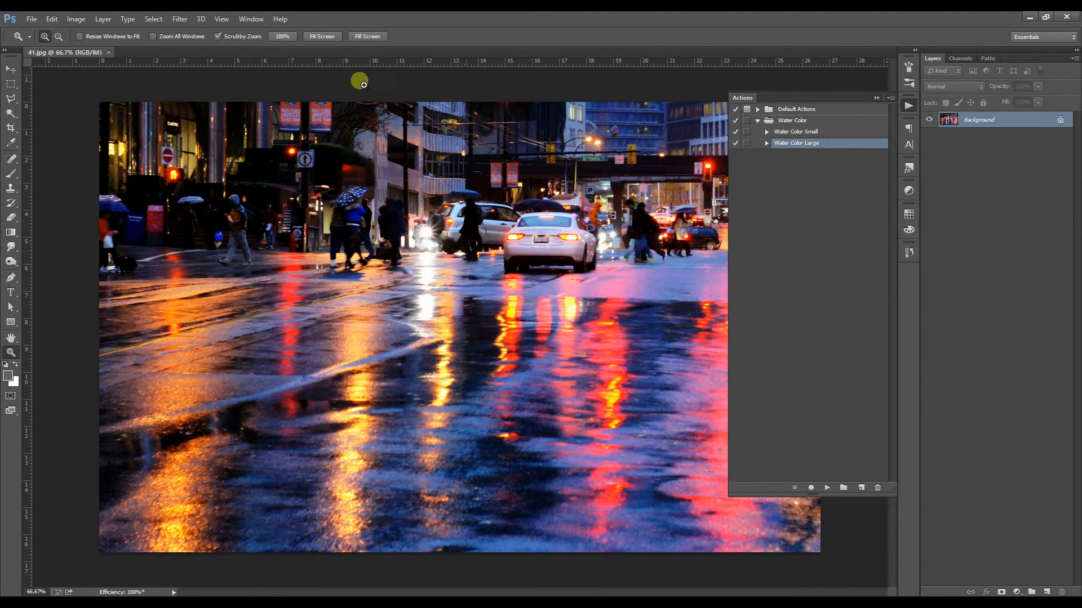
left_click(1074, 58)
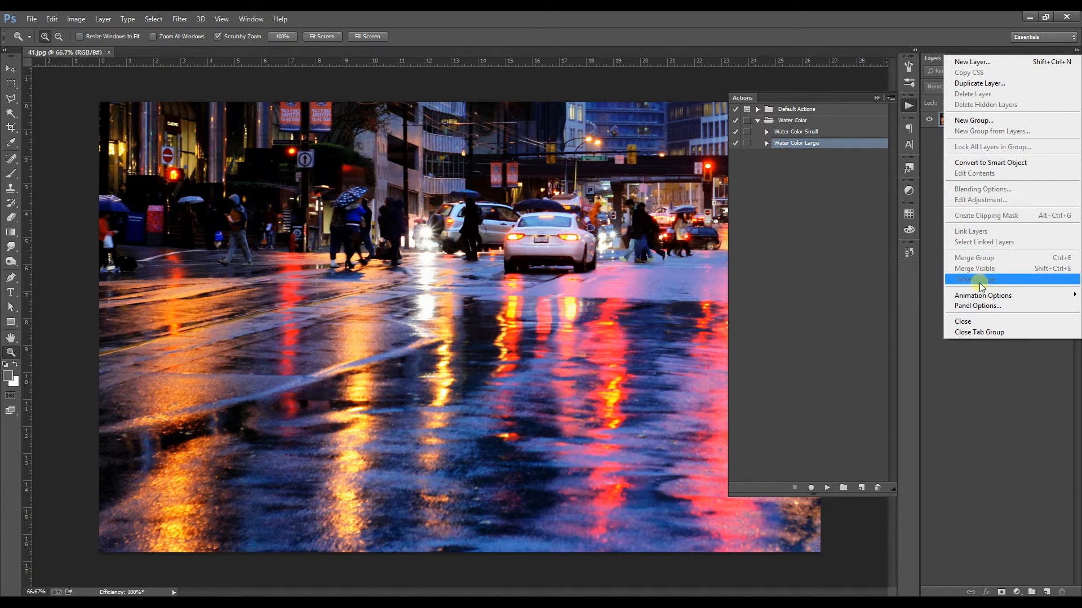
left_click(979, 305)
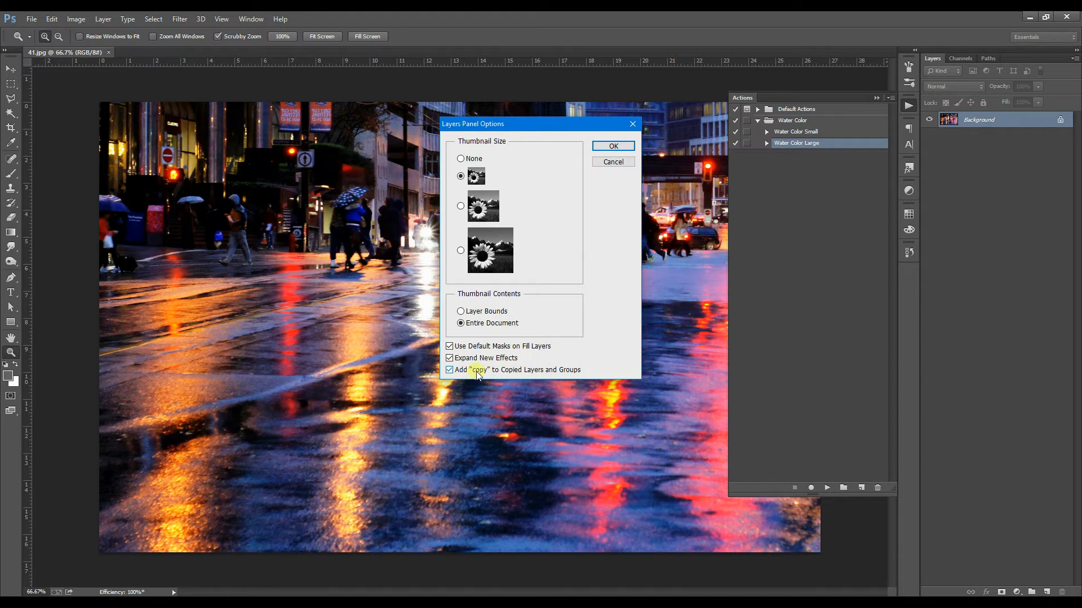
left_click(596, 148)
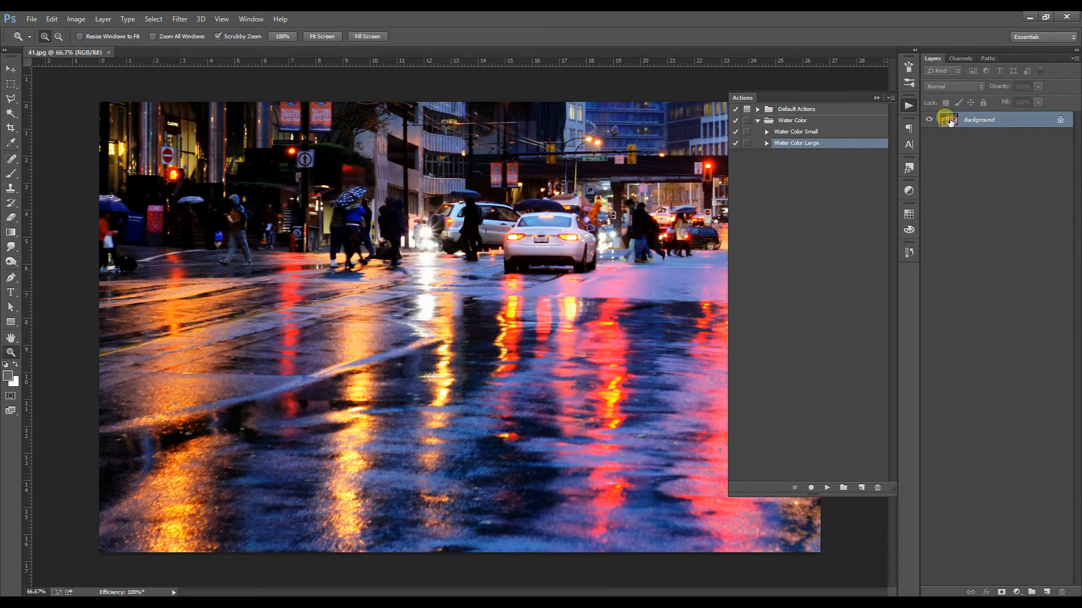
- Convert the Background to a regular layer and turn it back into a Background layer
double_click(978, 120)
left_click(550, 129)
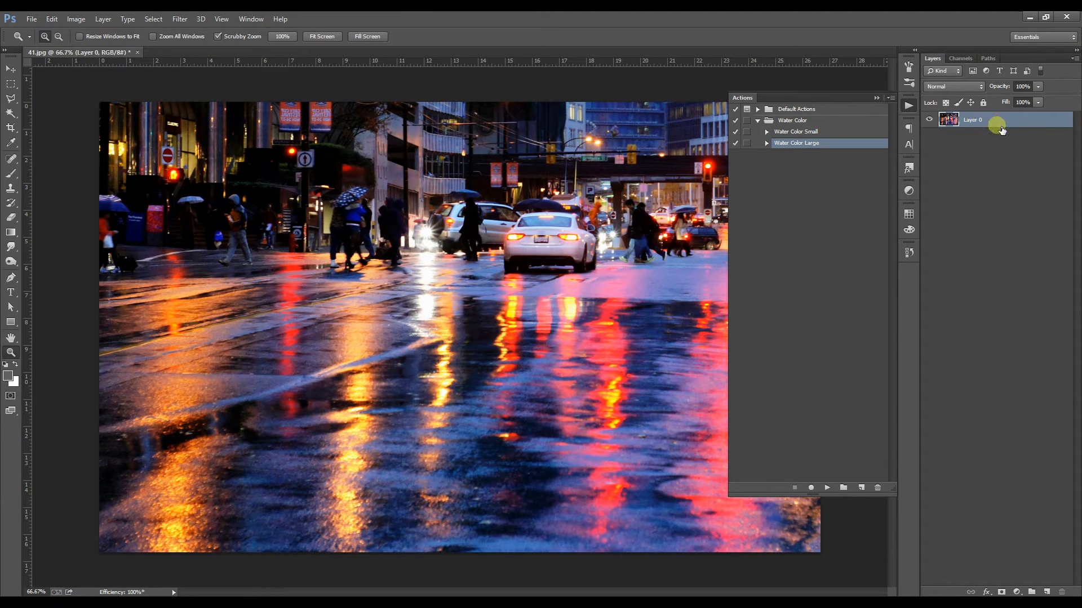
left_click(103, 19)
mouse_move(107, 31)
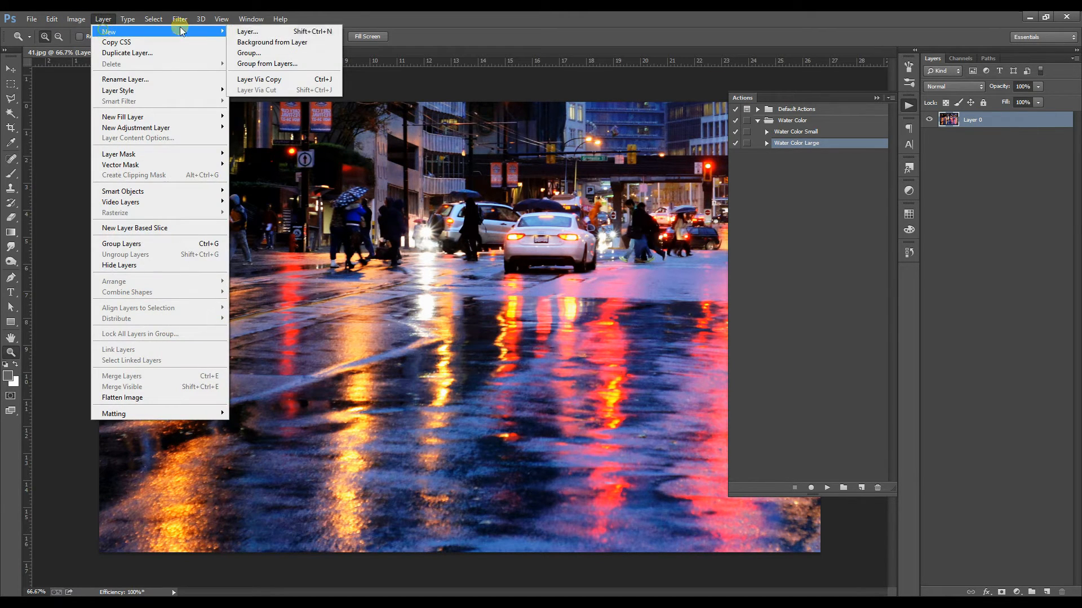
left_click(270, 41)
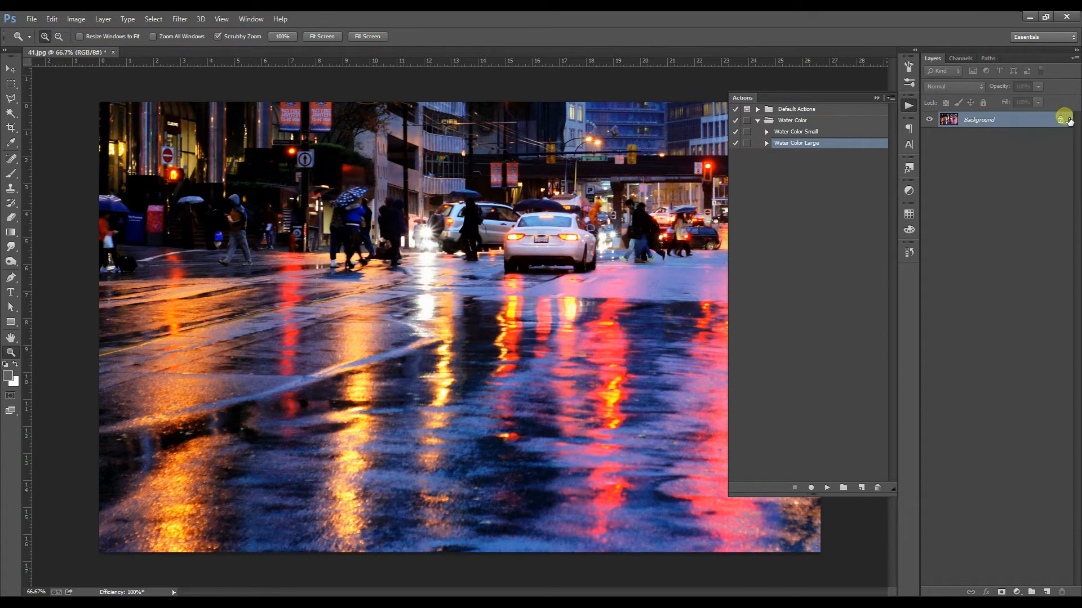
- Check the pixel dimensions and resolution of the photo in Image Size
left_click(76, 20)
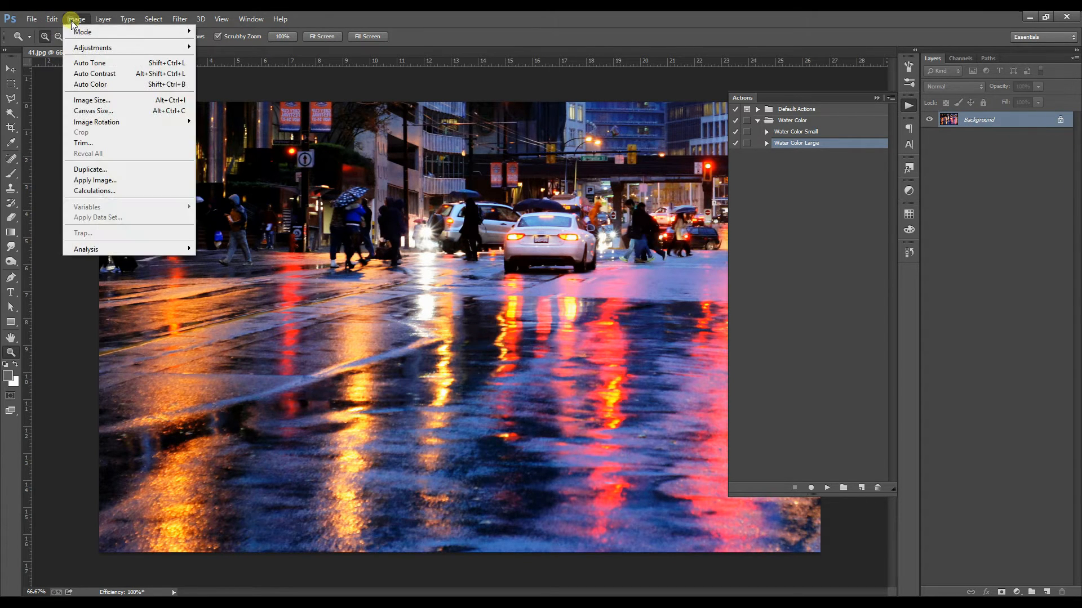
left_click(89, 101)
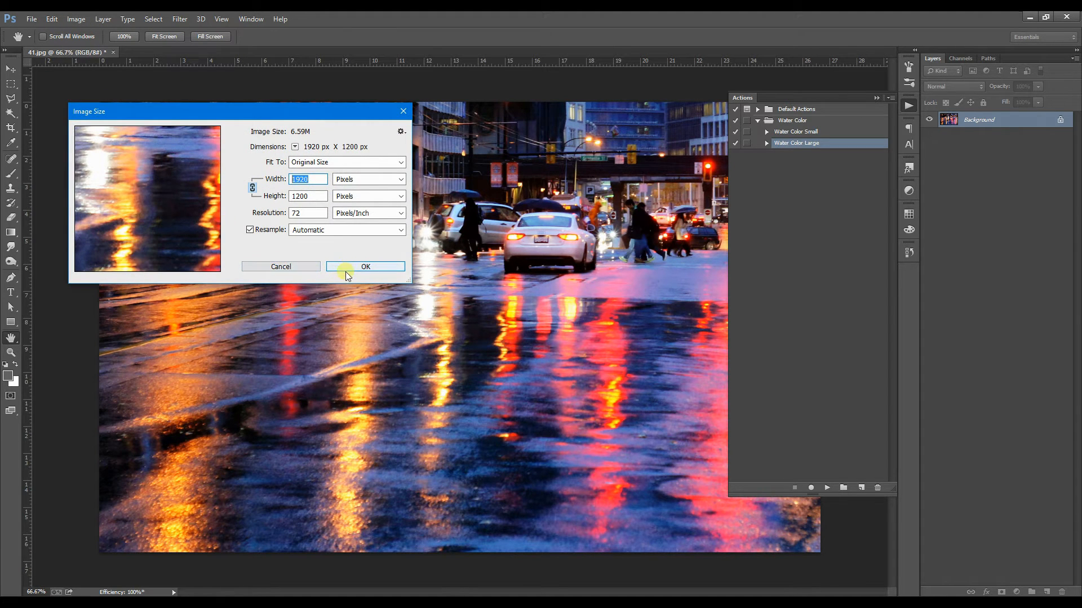
left_click(366, 266)
- Run the Water Color Small action on the photo and hide the Actions list
left_click(806, 131)
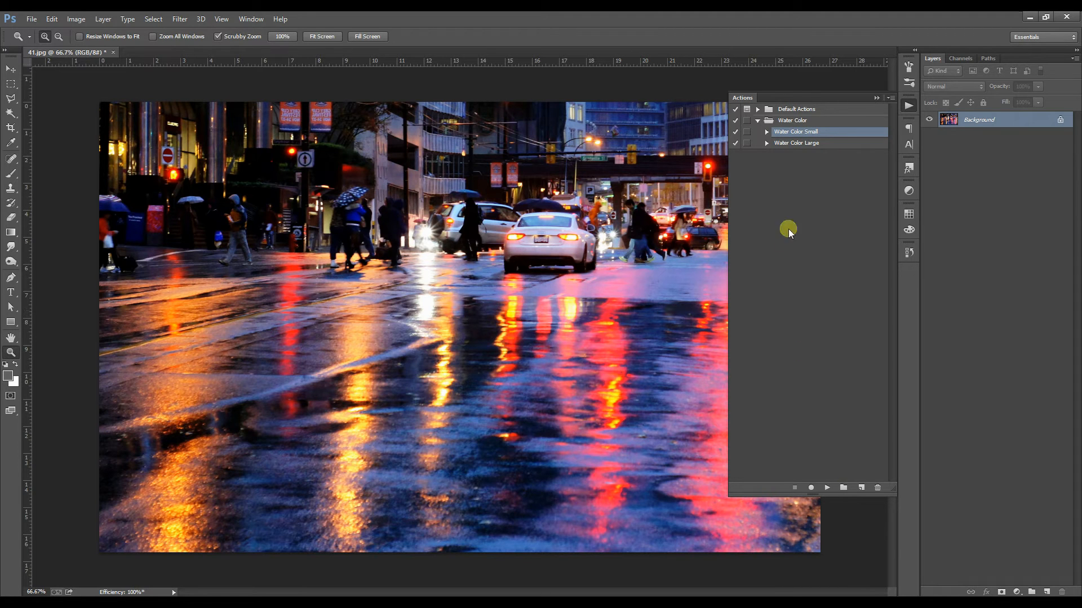
left_click(827, 488)
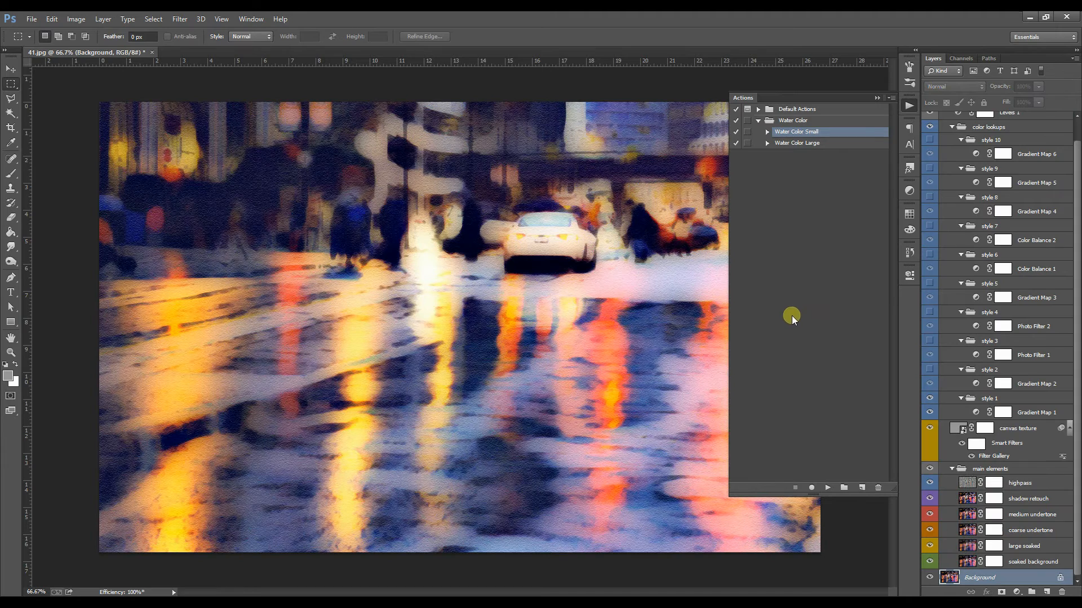
left_click(876, 97)
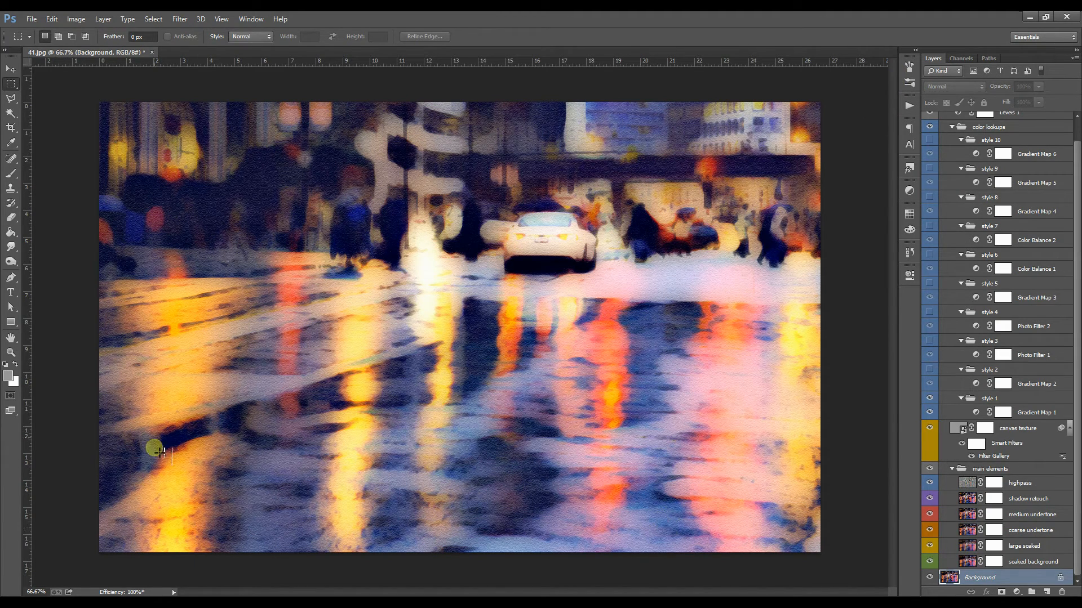
- Collapse the style 10 through style 1 groups inside the color lookups group
left_click(960, 140)
left_click(960, 167)
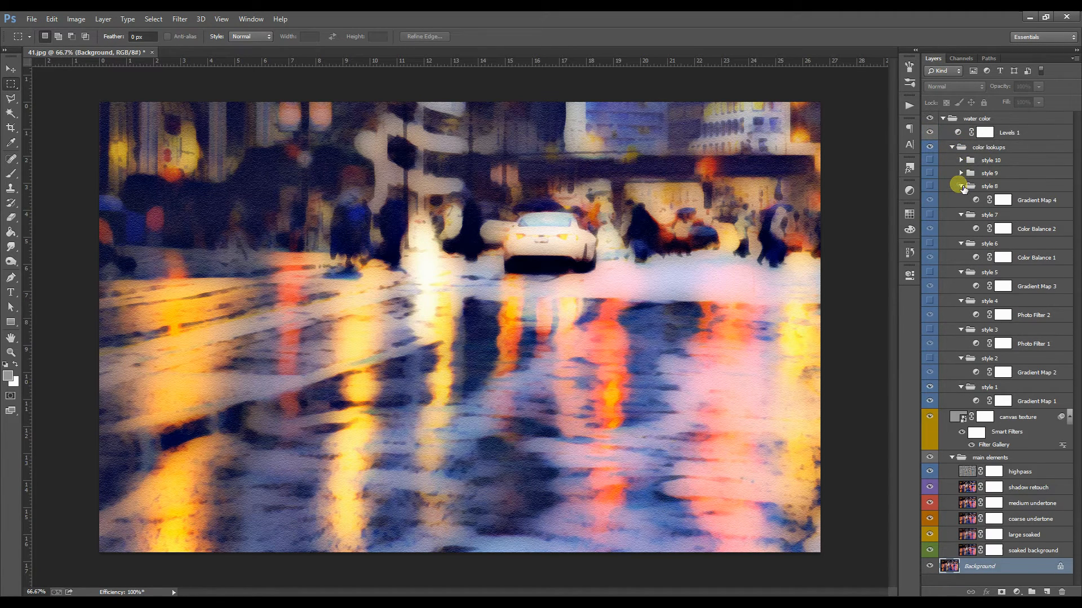
left_click(962, 187)
left_click(962, 200)
left_click(962, 212)
left_click(961, 225)
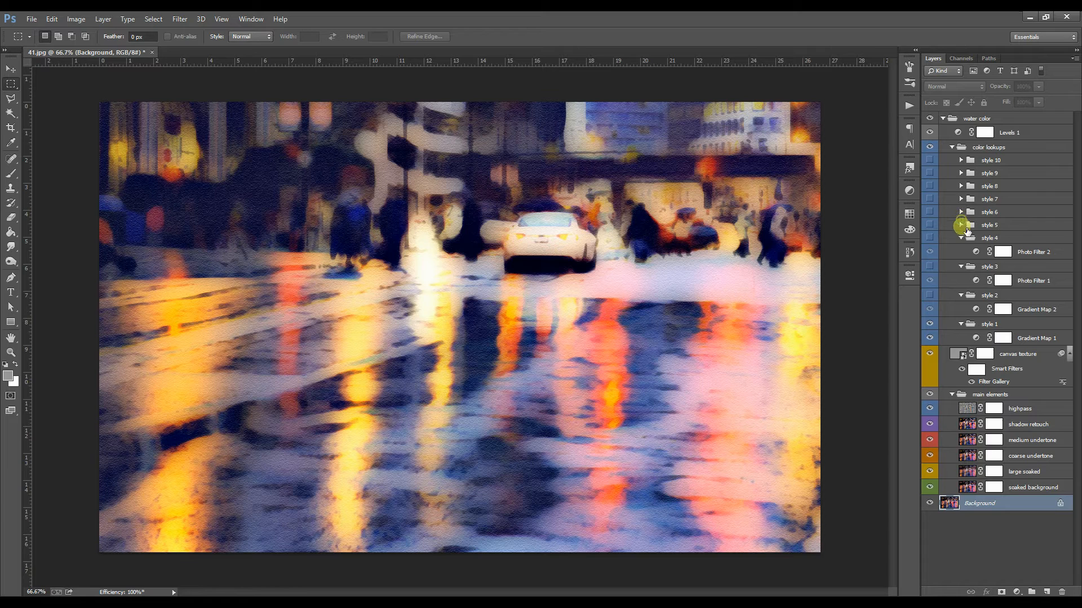
left_click(961, 238)
left_click(961, 251)
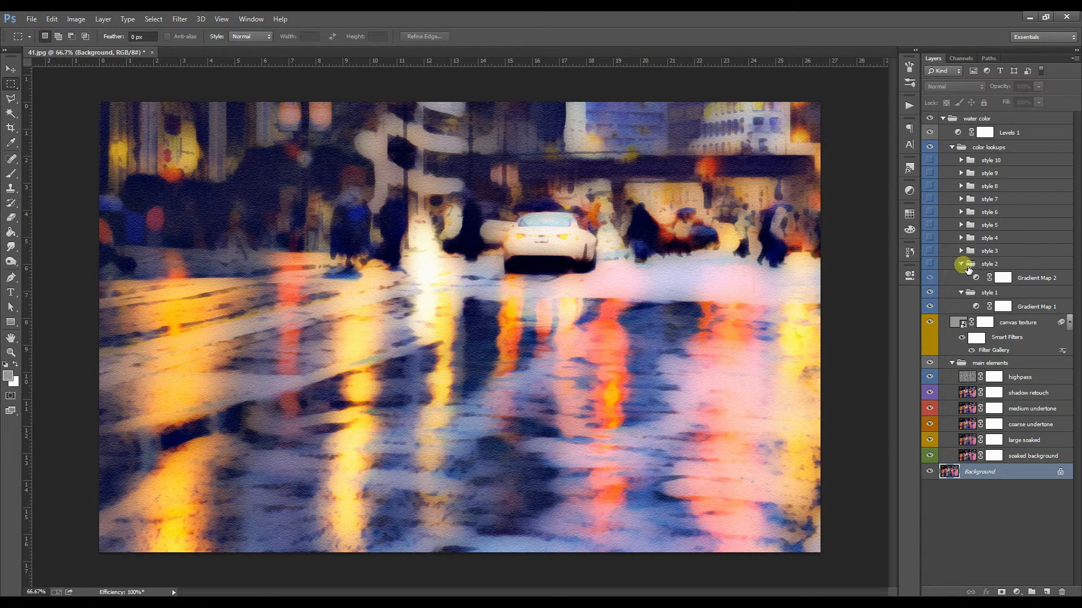
left_click(960, 264)
left_click(961, 276)
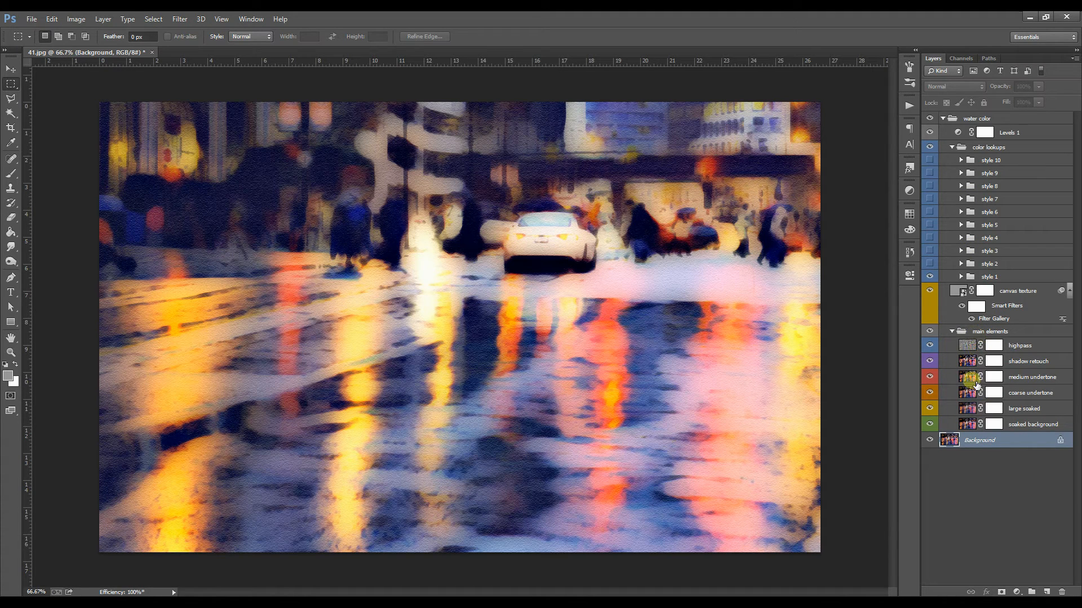
- Compare the image with the main elements group hidden and shown, and select the canvas texture layer
left_click(951, 331)
left_click(952, 331)
left_click(930, 331)
left_click(930, 333)
left_click(959, 294)
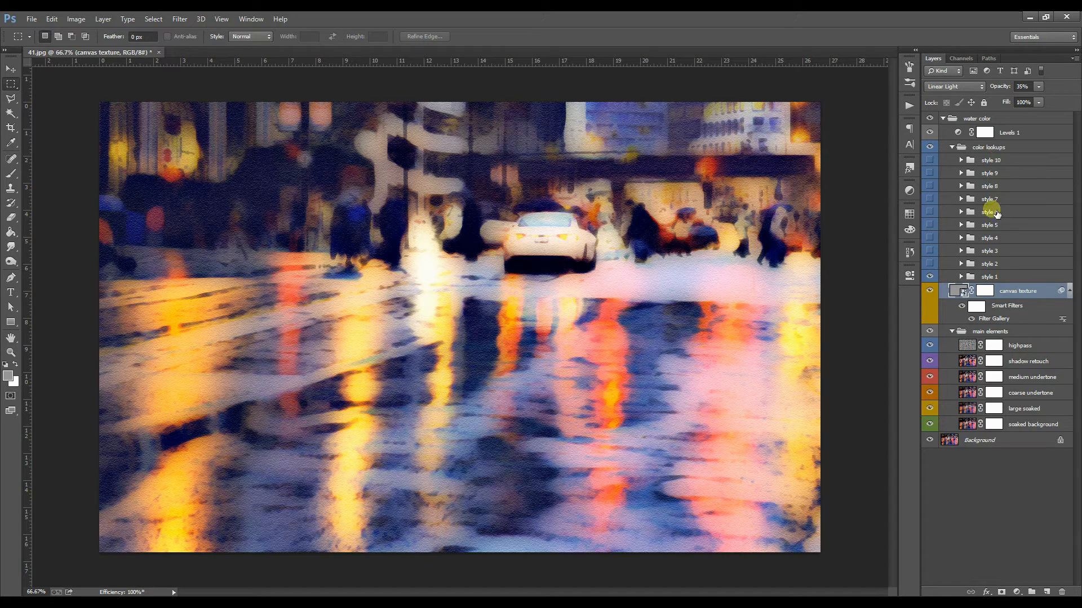
- Select the highpass layer and compare the image with it hidden and shown
left_click(966, 347)
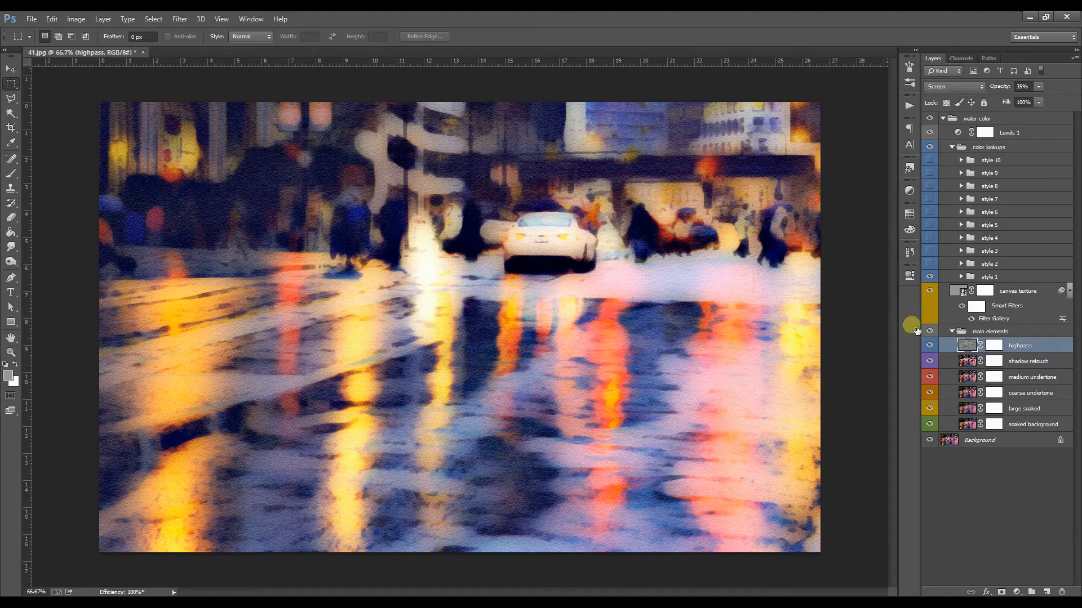
left_click(930, 345)
left_click(929, 345)
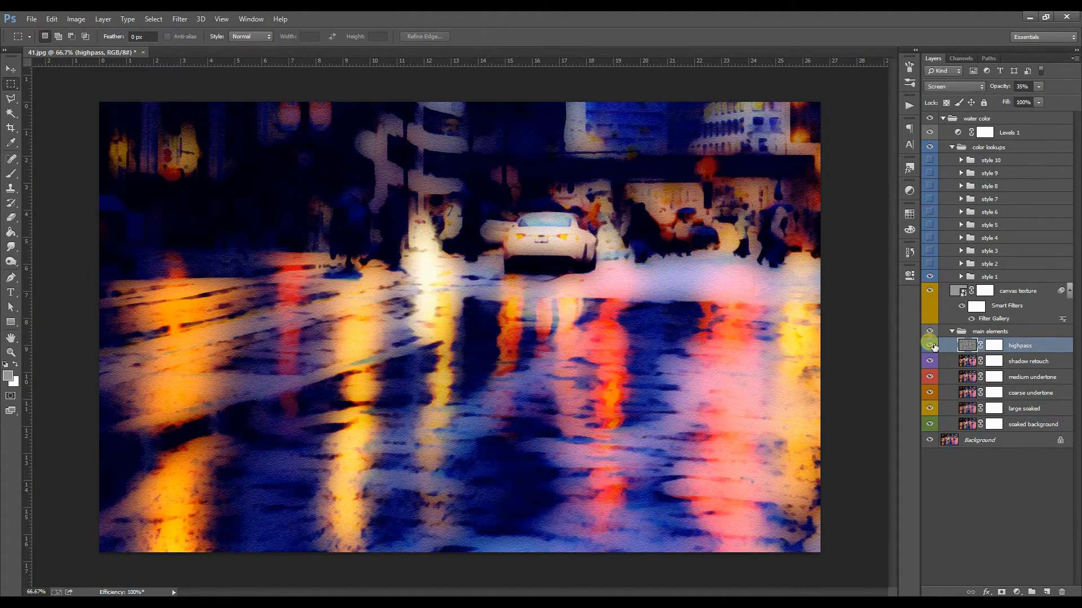
- Paint over the highpass layer mask with a black 700 px brush at 40% opacity, and refill the mask with white
left_click(997, 345)
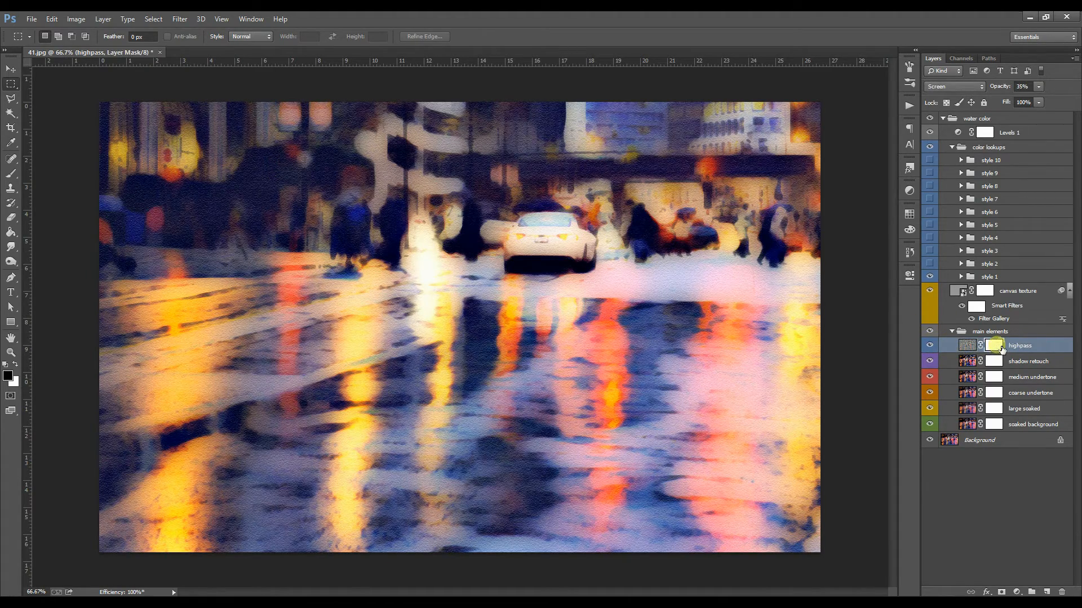
left_click(10, 174)
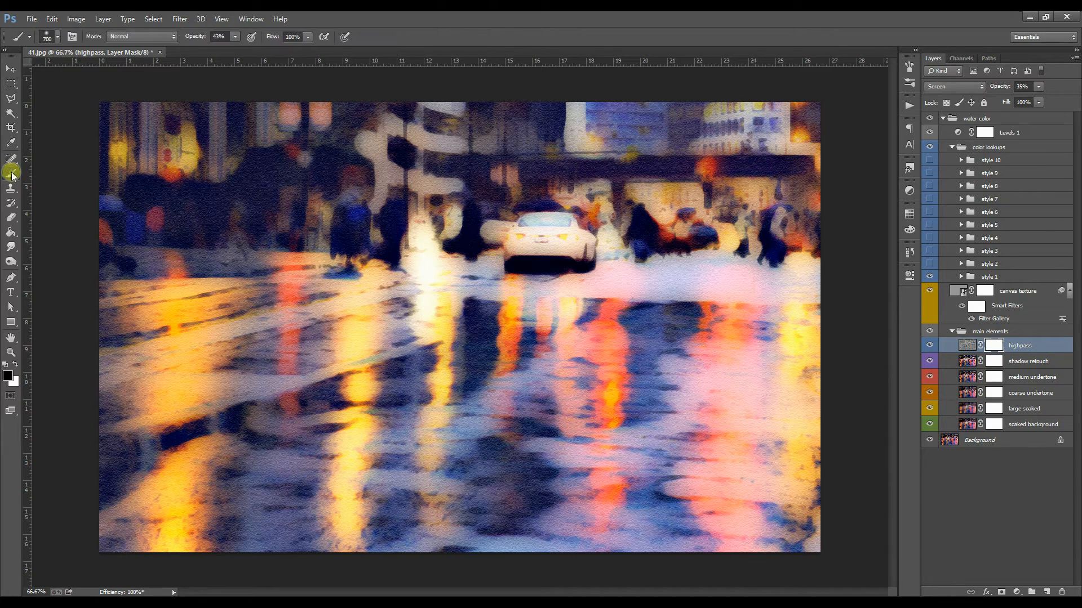
left_click(58, 36)
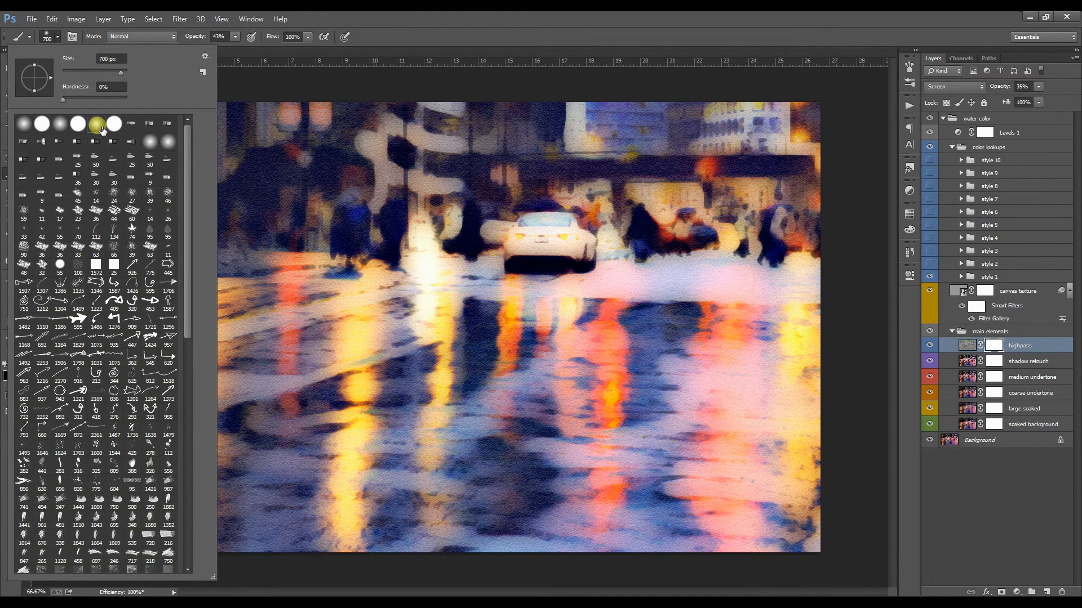
left_click(239, 52)
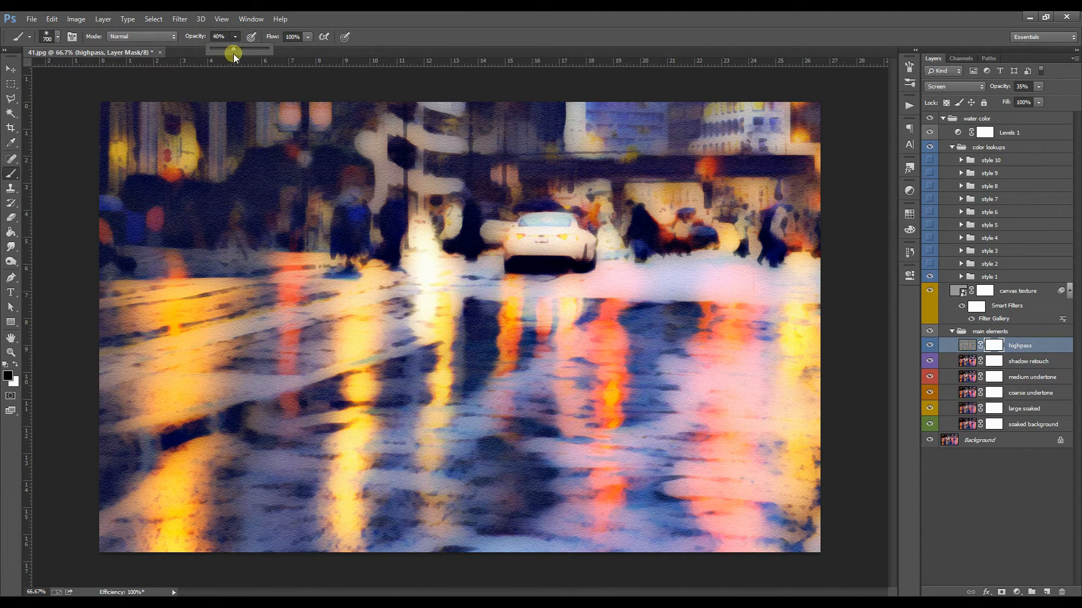
left_click(8, 375)
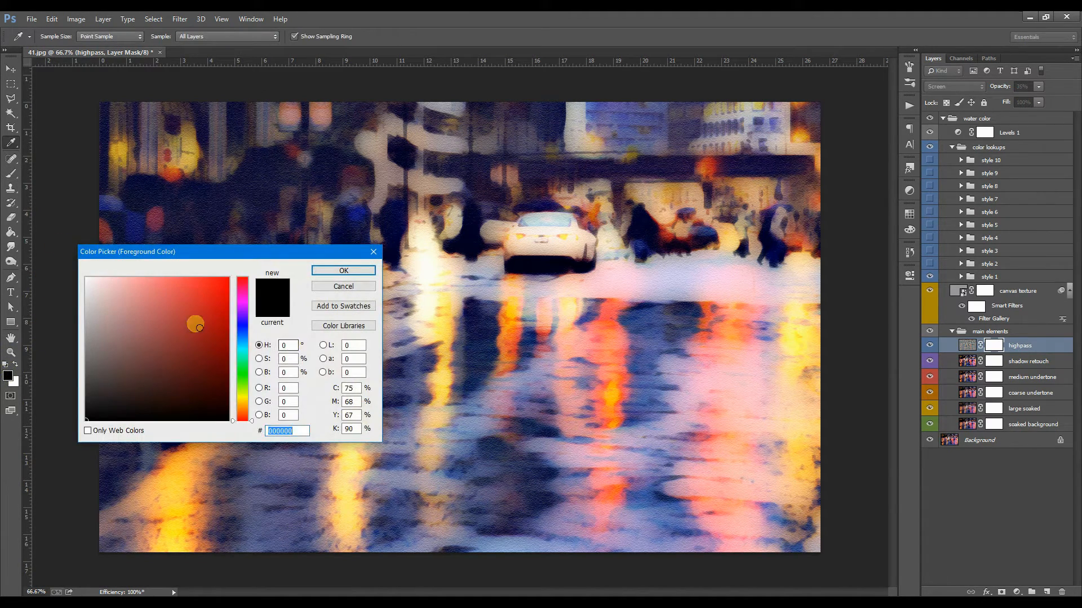
left_click(343, 271)
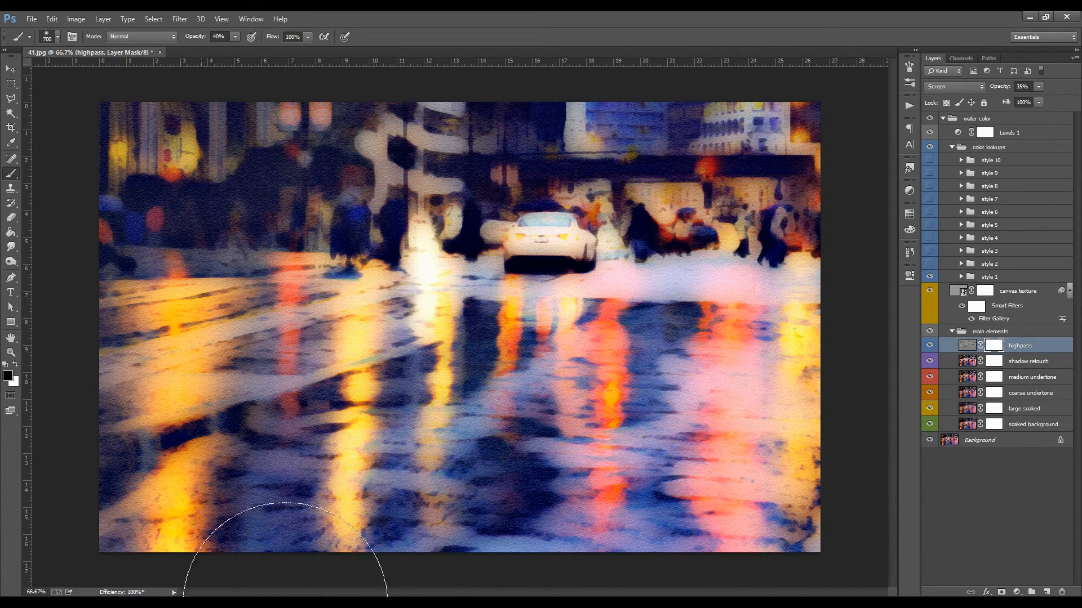
mouse_move(290, 543)
left_mouse_down()
mouse_move(237, 472)
mouse_move(227, 360)
mouse_move(295, 232)
mouse_move(446, 177)
mouse_move(659, 174)
mouse_move(888, 208)
mouse_move(913, 292)
mouse_move(717, 197)
left_mouse_up()
mouse_move(225, 81)
left_mouse_down()
mouse_move(41, 174)
mouse_move(73, 502)
mouse_move(172, 572)
mouse_move(750, 569)
left_mouse_up()
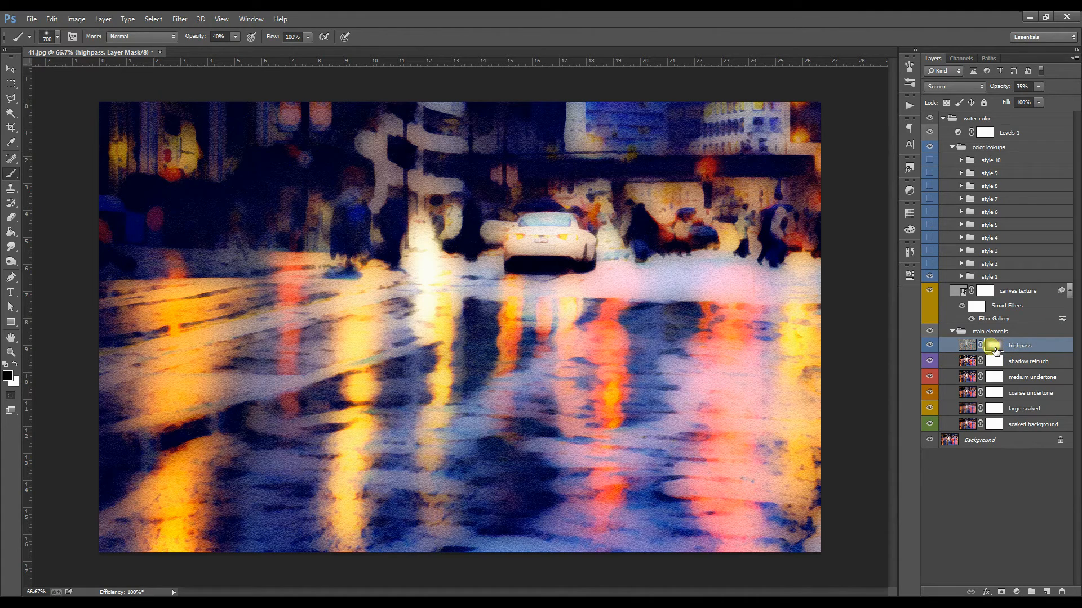
key("ctrl+BackSpace")
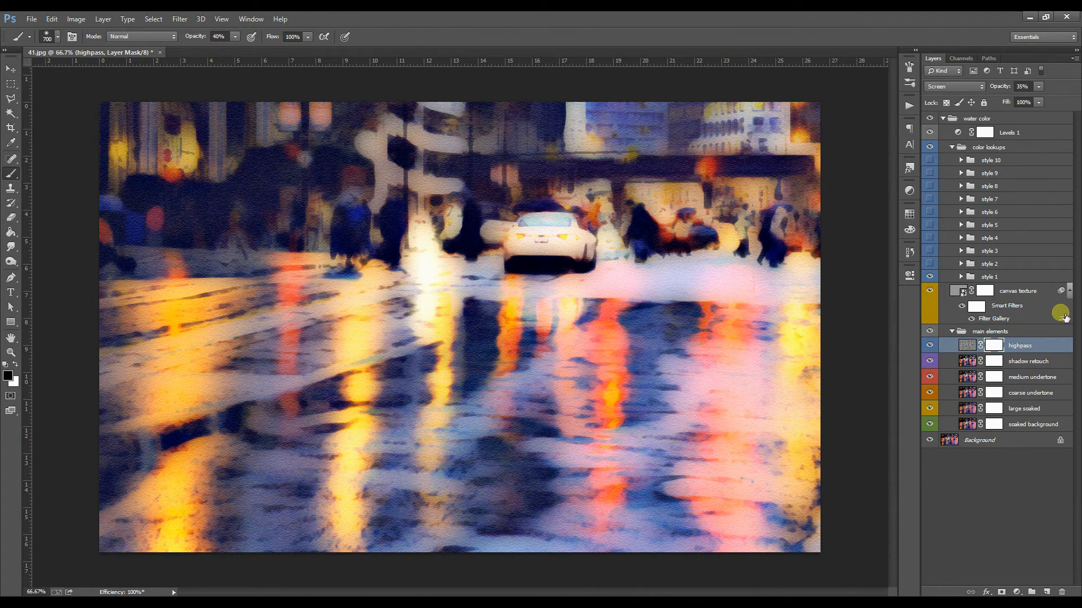
- Compare the image with the large soaked layer hidden and shown, and try reducing its opacity to about 62%
left_click(1043, 410)
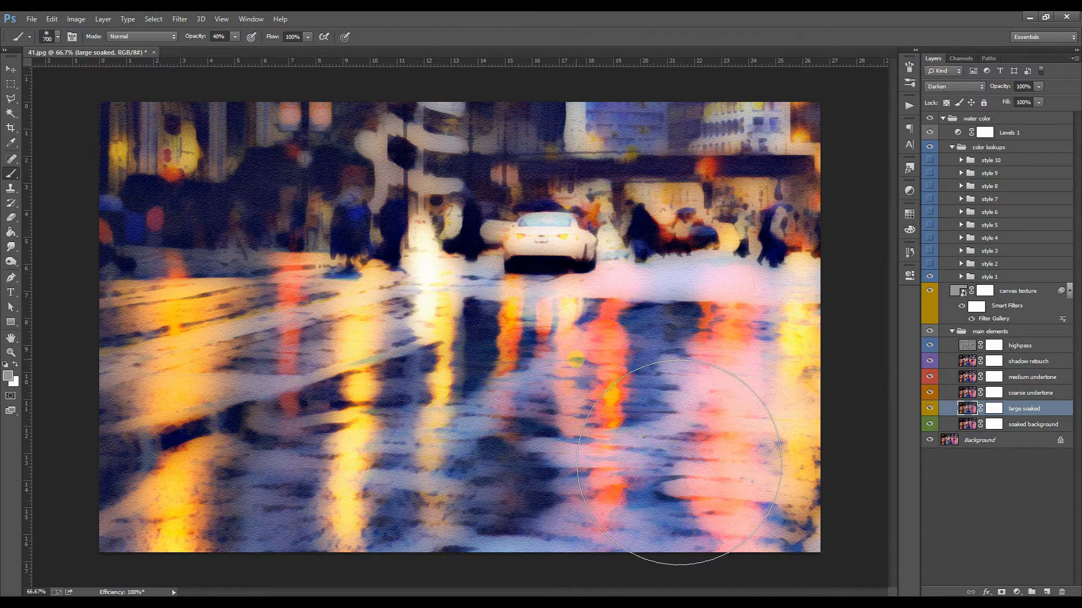
left_click(932, 414)
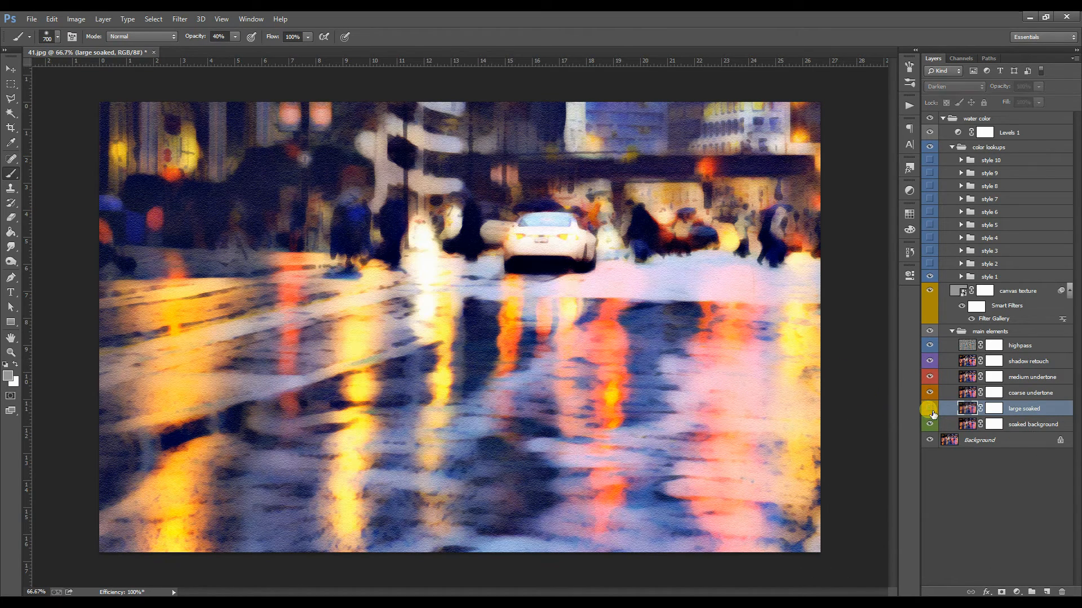
left_click(537, 456)
left_click(930, 409)
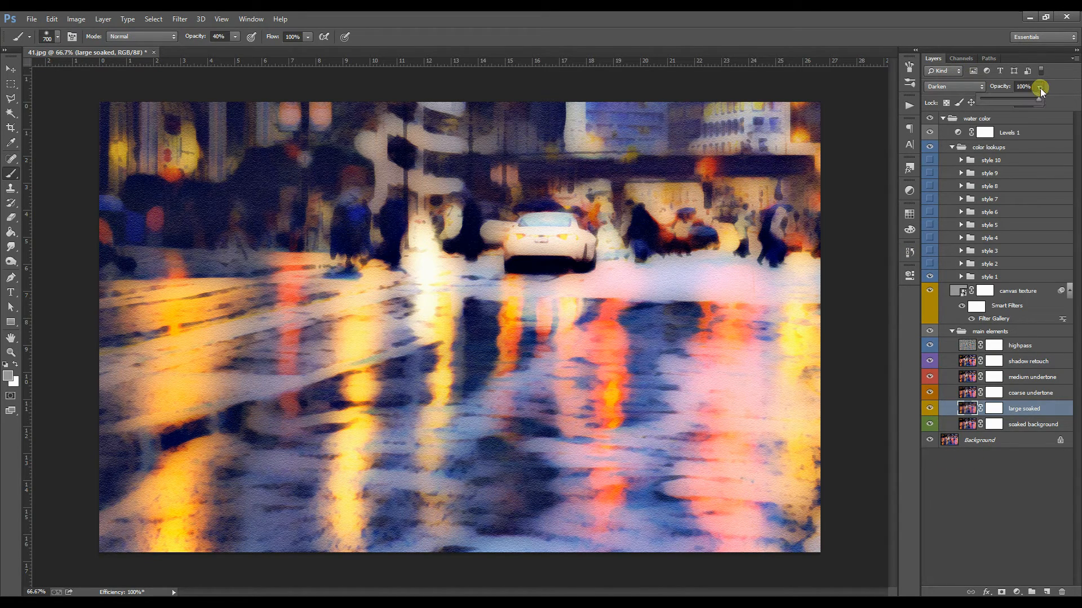
left_click_drag(1000, 97, 1001, 98)
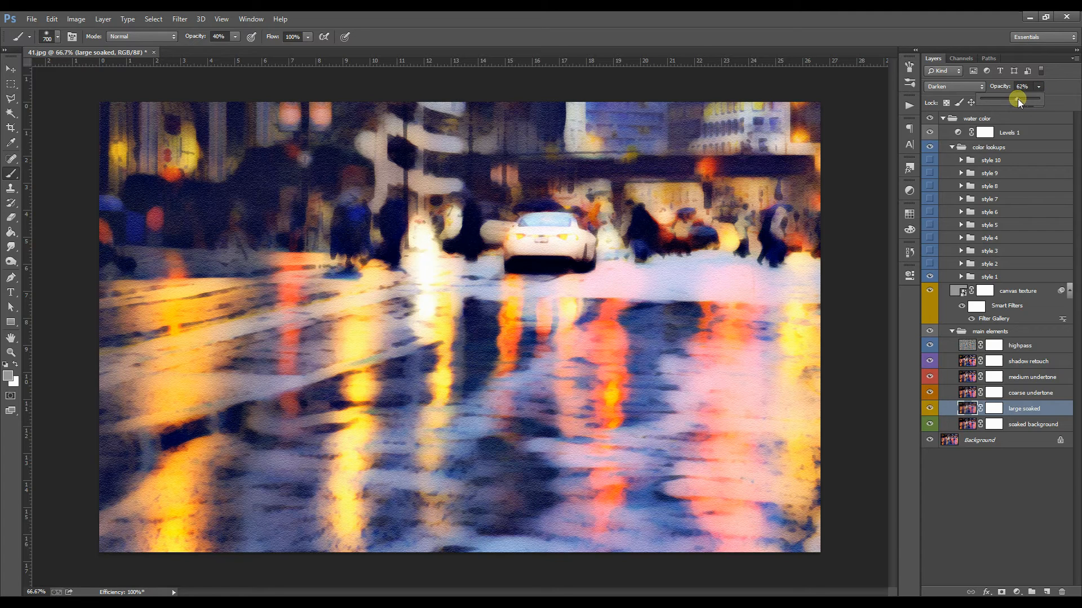
- Collapse the main elements group and select the canvas texture layer
left_click(961, 331)
left_click(951, 331)
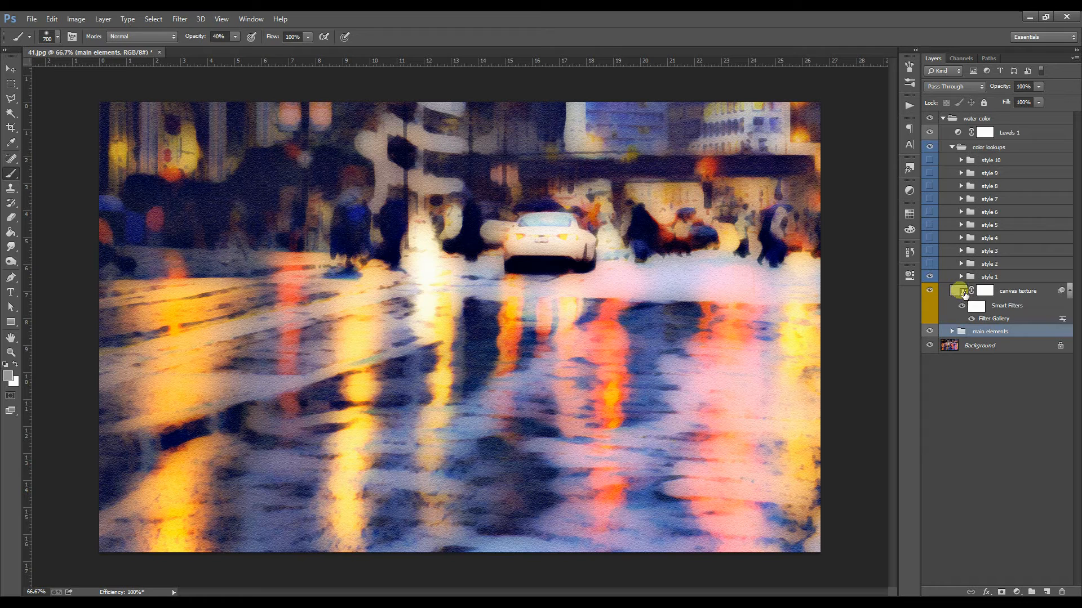
left_click(997, 325)
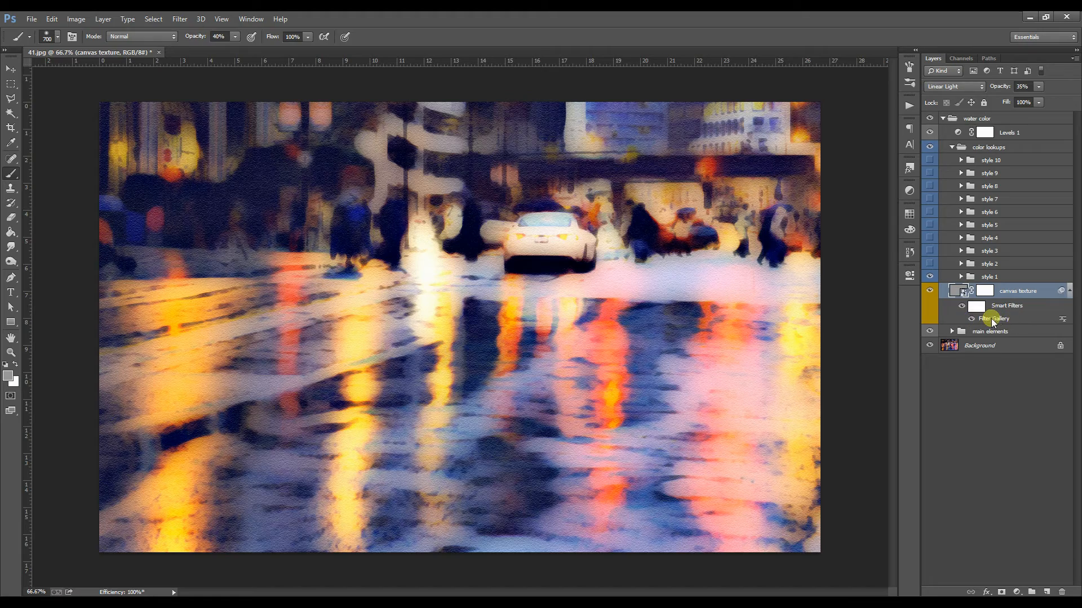
- Try the Burlap texture with relief 6 and smaller scaling in the canvas texture's Texturizer filter
double_click(992, 319)
left_click_drag(814, 22, 611, 293)
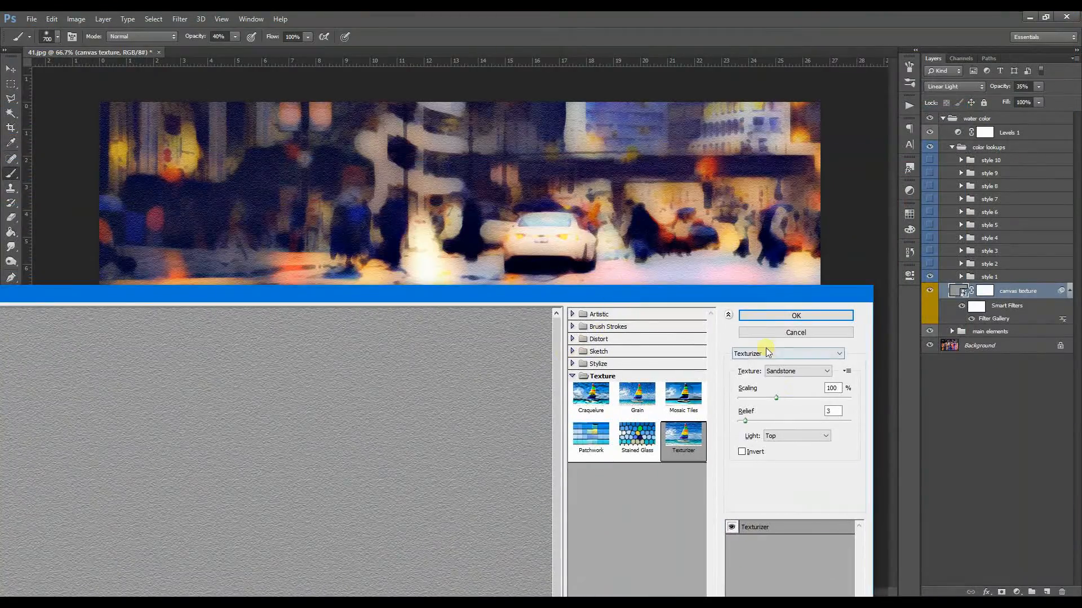
left_click_drag(745, 420, 763, 401)
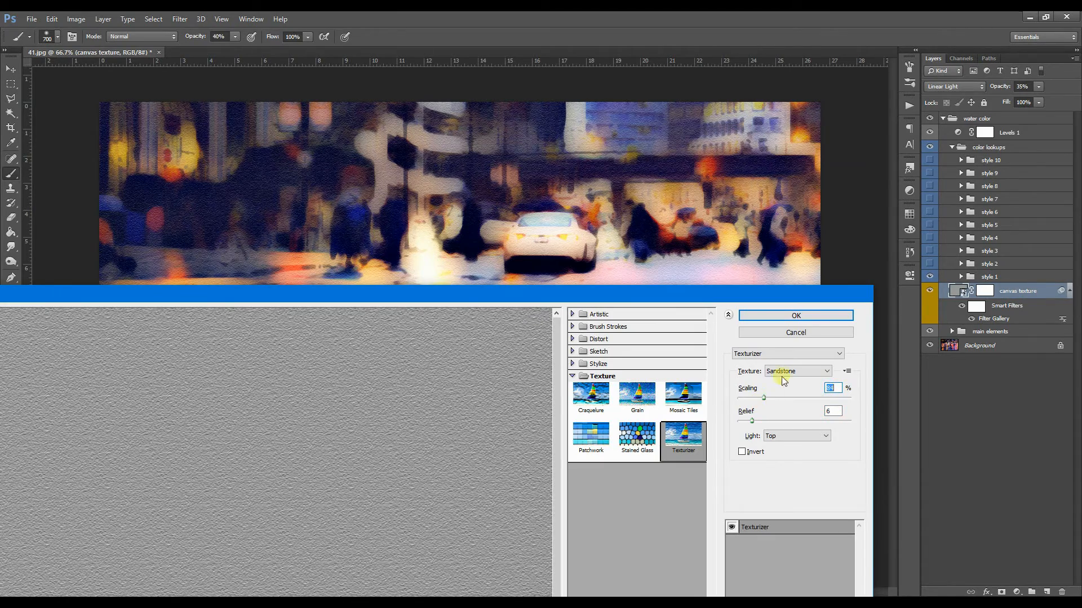
left_click(789, 372)
left_click(774, 389)
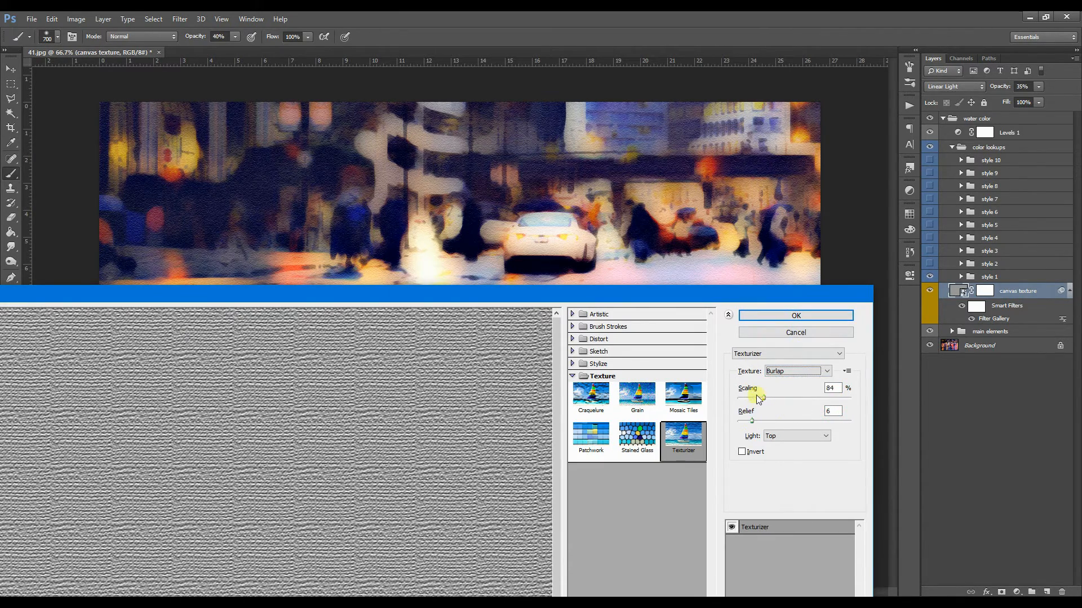
left_click_drag(759, 397, 754, 398)
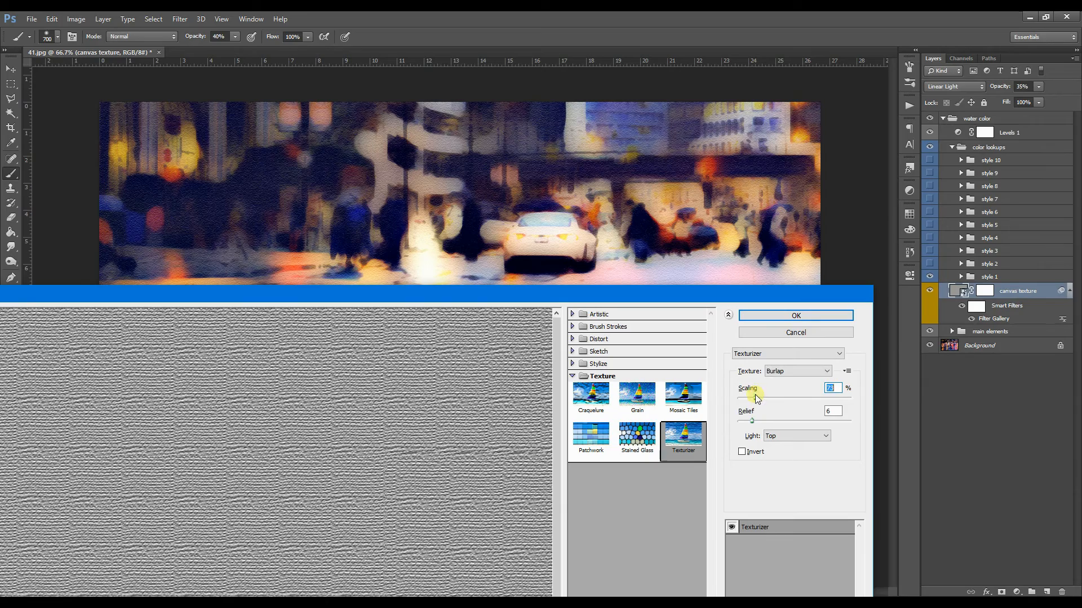
left_click(780, 318)
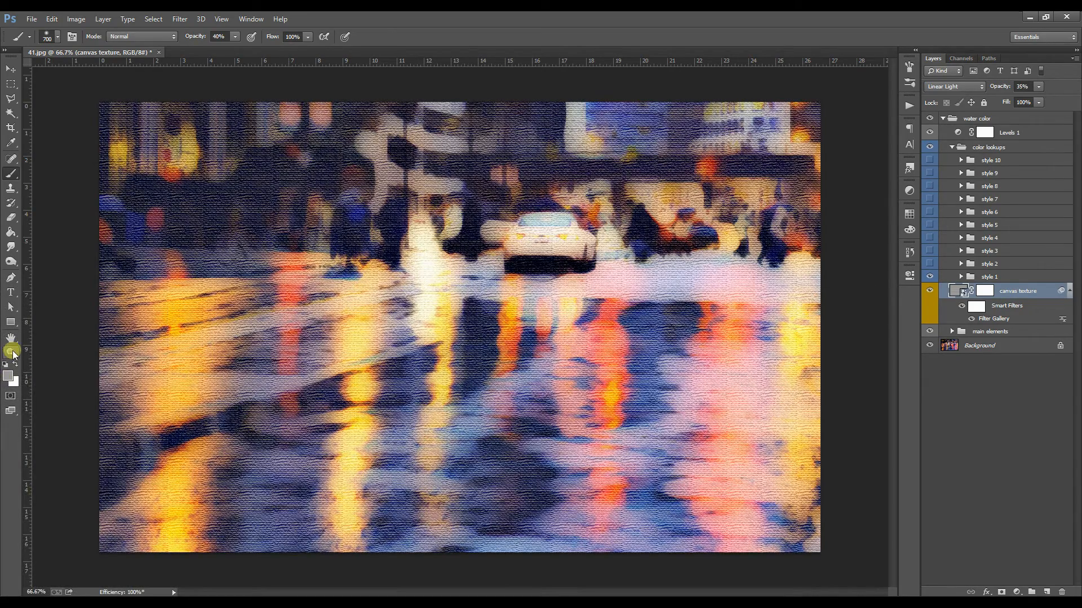
- Inspect the canvas texture at 100% zoom, and undo the Texturizer change and the large soaked layer's opacity change
left_click(11, 352)
left_click(763, 132)
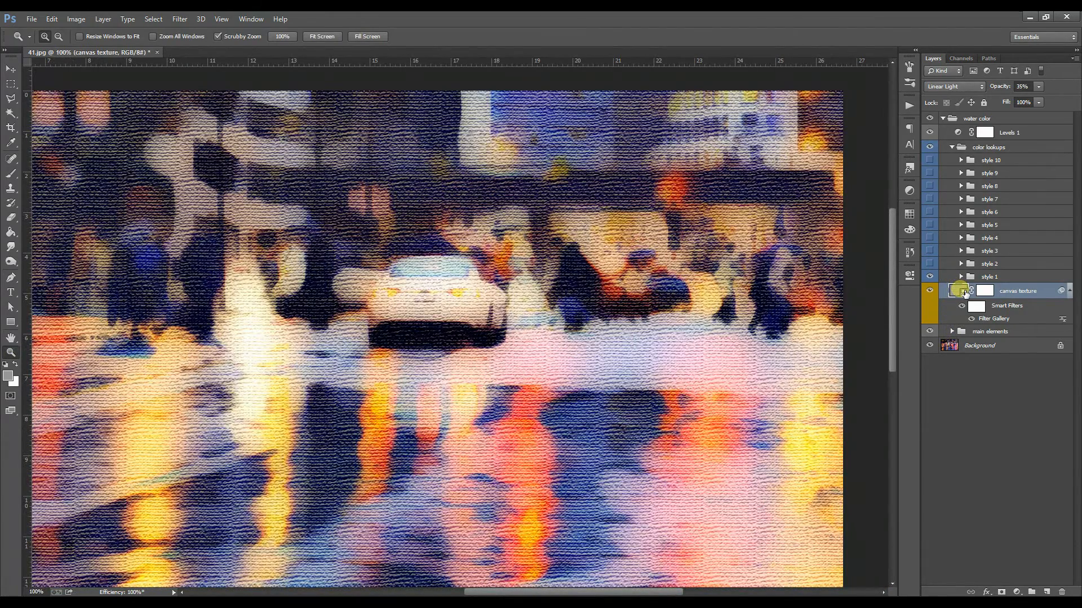
key("ctrl+z")
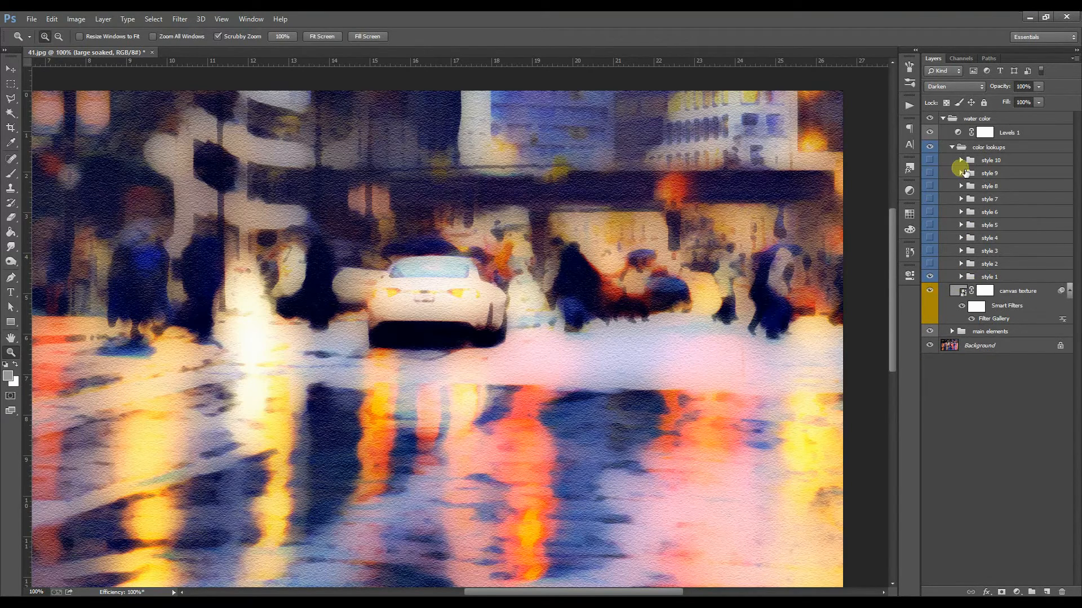
- Fit the image in the window, hide style 1, and preview styles 2, 3, 4 and 5 one at a time
left_click(995, 280)
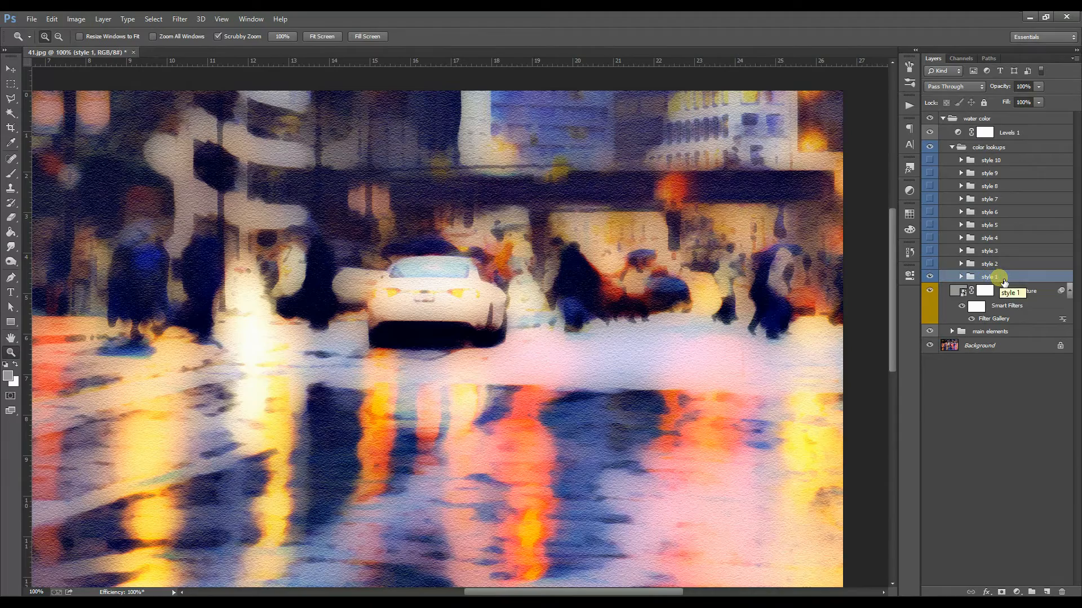
key("ctrl+0")
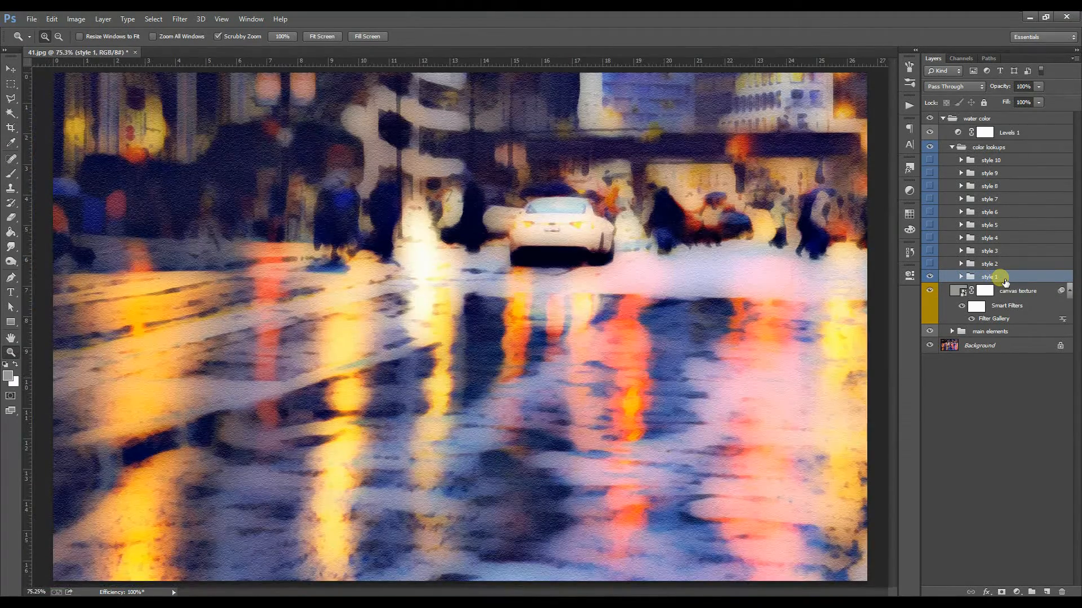
left_click(929, 277)
left_click(930, 263)
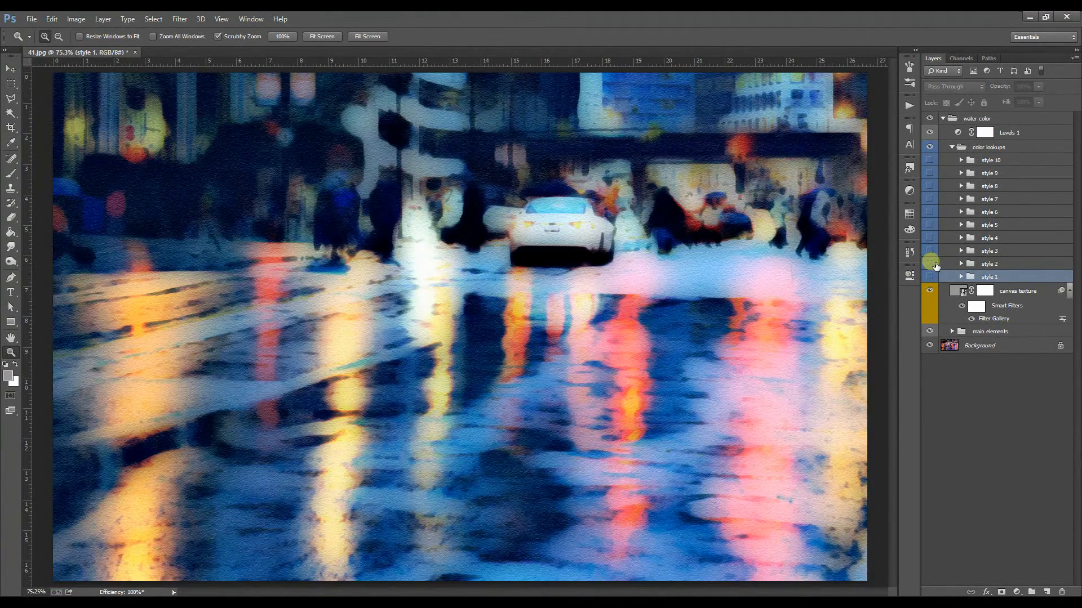
left_click(930, 264)
left_click(930, 251)
left_click(930, 251)
left_click(930, 237)
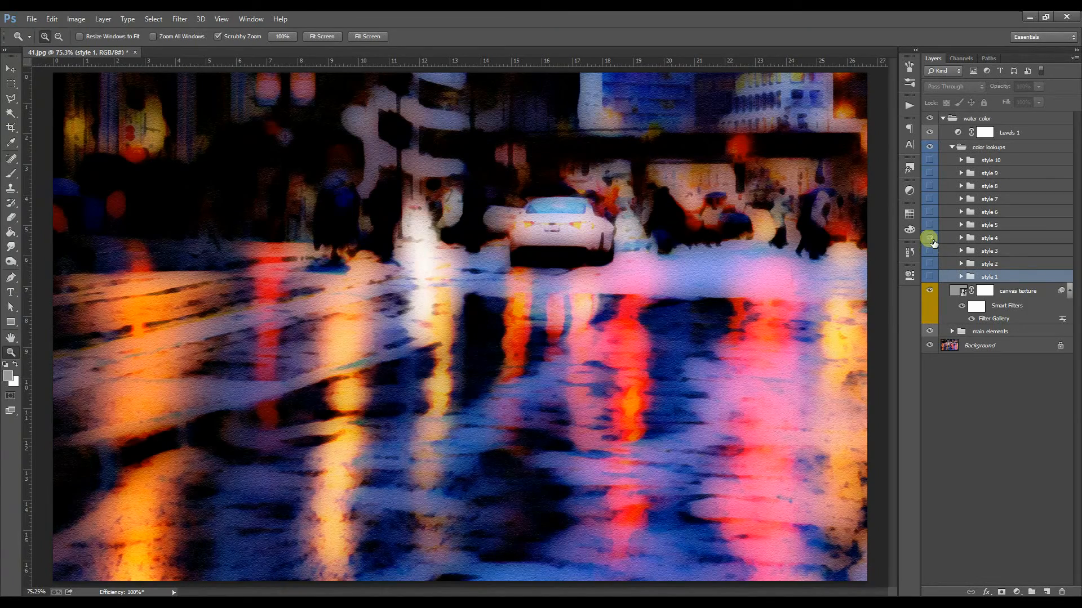
left_click(930, 237)
left_click(929, 225)
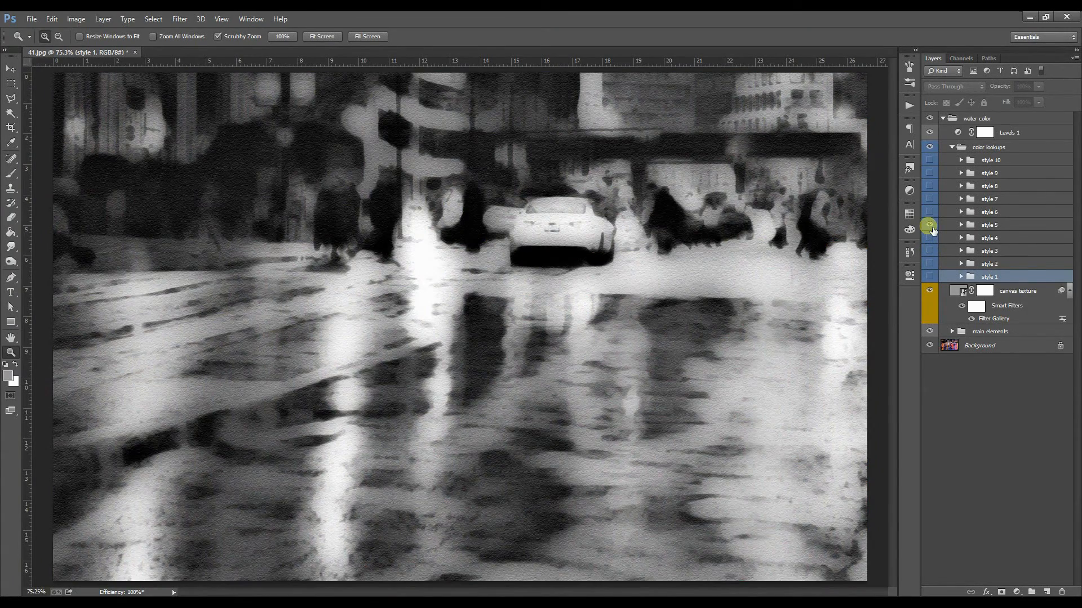
- Preview combined color lookups, such as styles 3, 5 and 6 together and style 1 with style 6
left_click(931, 238)
left_click(930, 252)
left_click(932, 238)
left_click(931, 215)
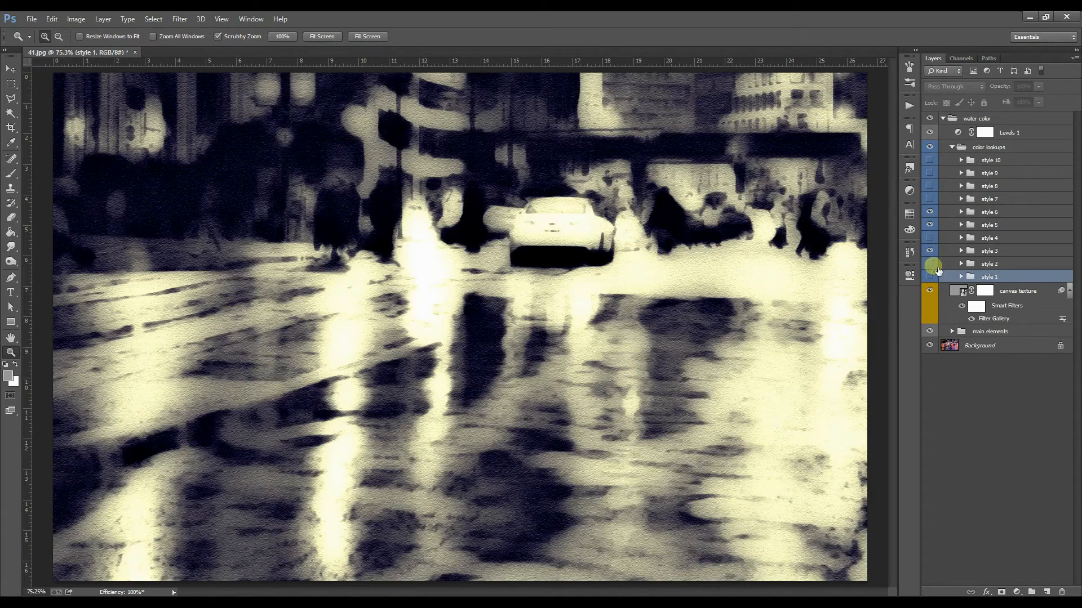
left_click(931, 251)
left_click(929, 225)
left_click(929, 277)
left_click(930, 212)
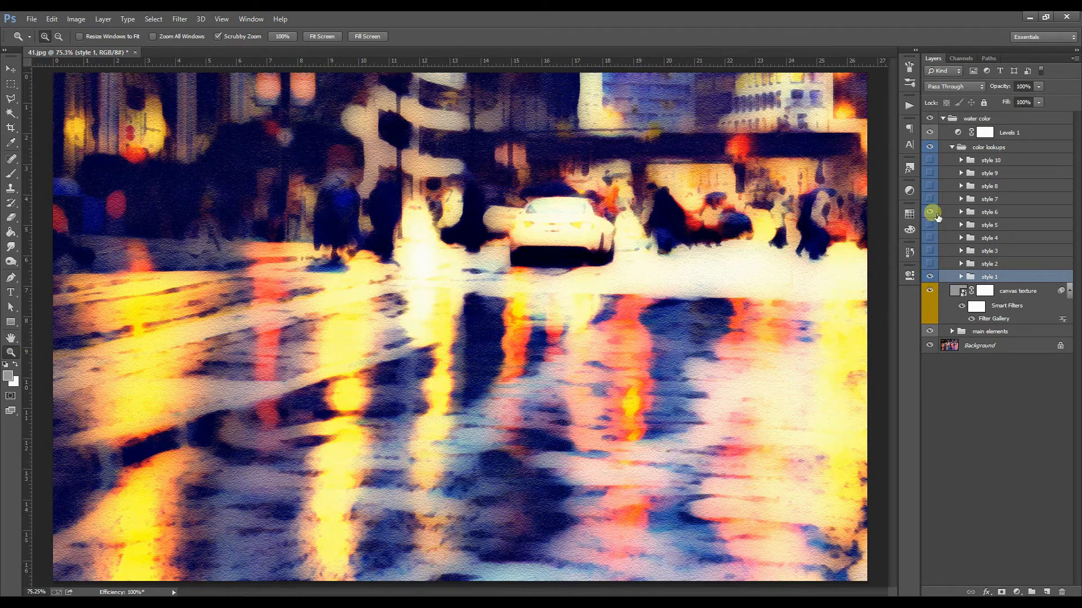
- Preview style 10 combined with style 9 and with style 8, and leave only style 1 shown
left_click(929, 160)
left_click(930, 276)
left_click(930, 173)
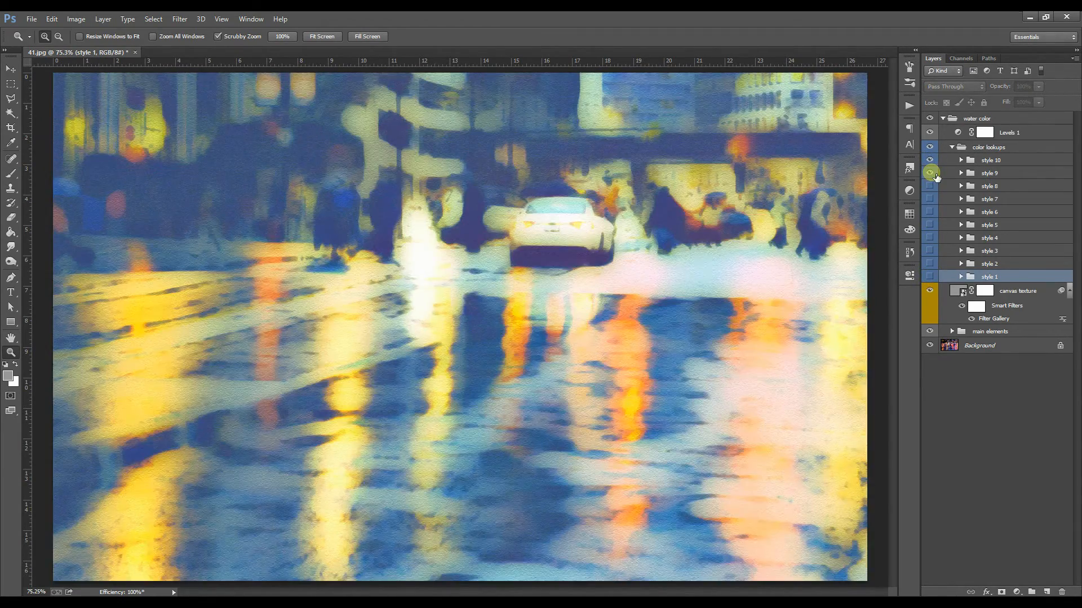
left_click(930, 186)
left_click(929, 172)
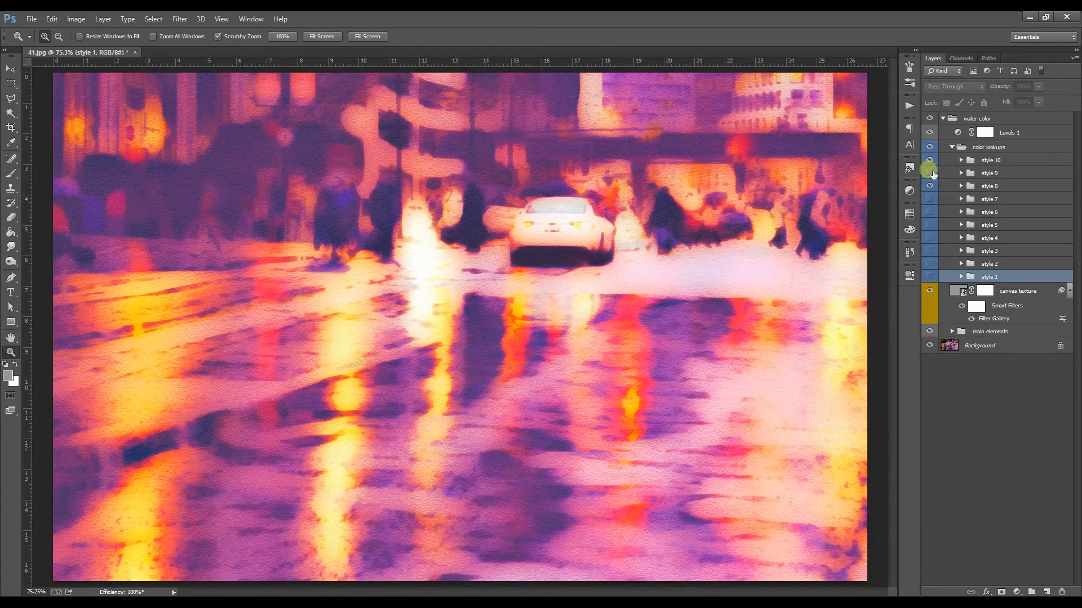
left_click_drag(933, 162, 943, 215)
left_click(930, 276)
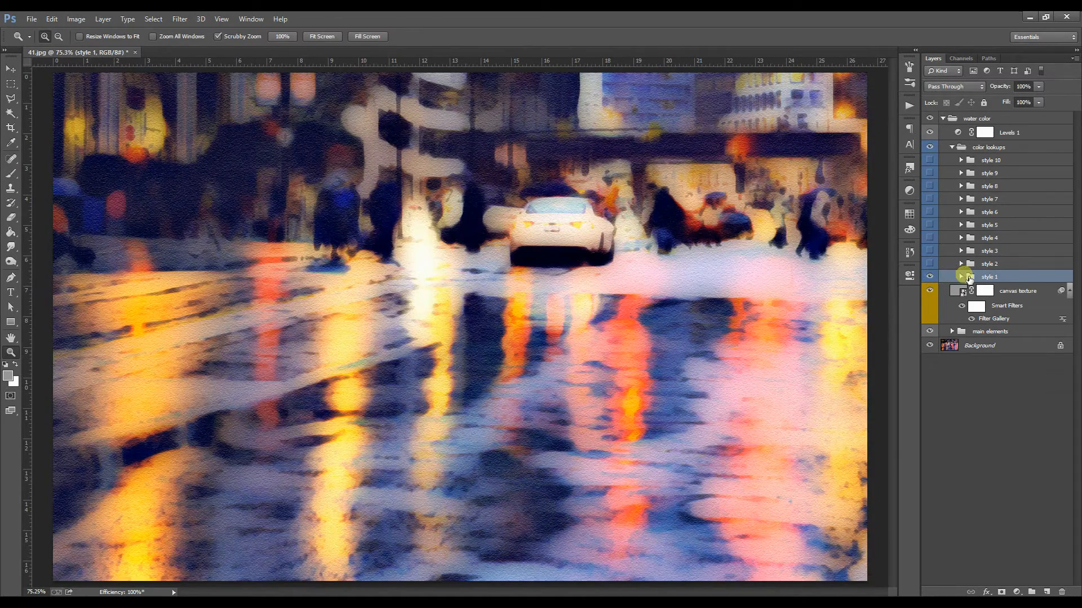
- Try green 09c06c for the dark blue stop of the gradient map in the style 1 group
left_click(961, 276)
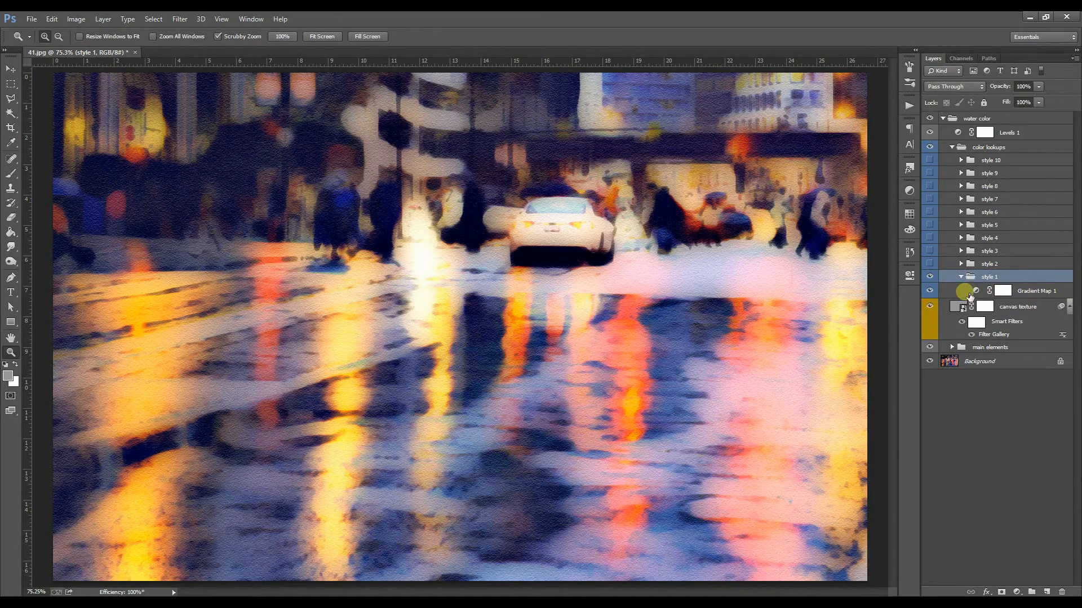
double_click(980, 295)
left_click(809, 305)
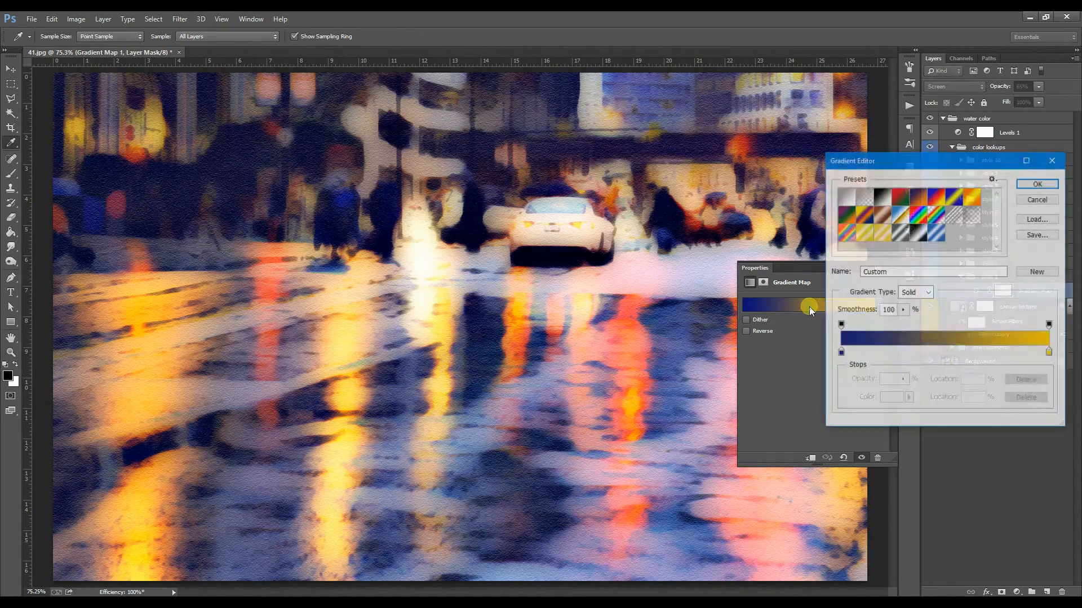
left_click_drag(898, 161, 272, 197)
left_click(194, 389)
double_click(194, 389)
left_click_drag(192, 256, 173, 274)
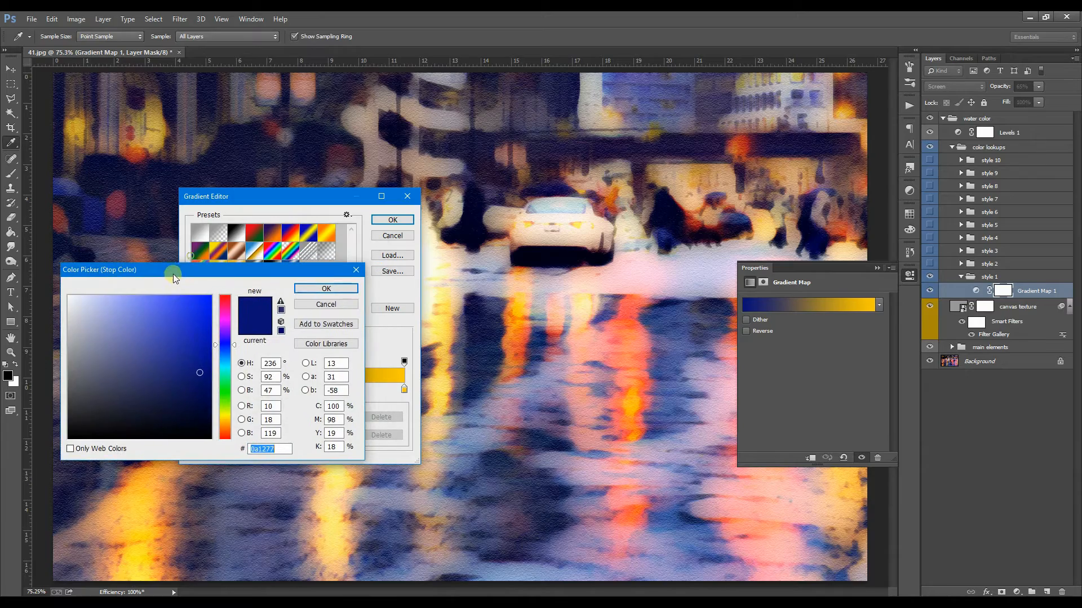
left_click_drag(225, 370, 225, 377)
left_click(207, 371)
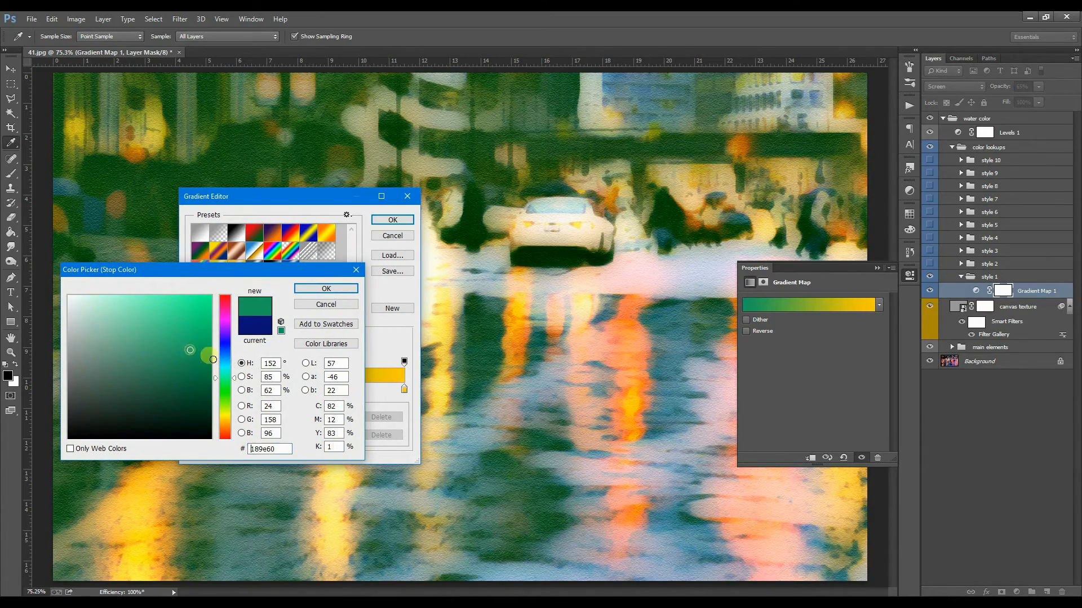
left_click(204, 331)
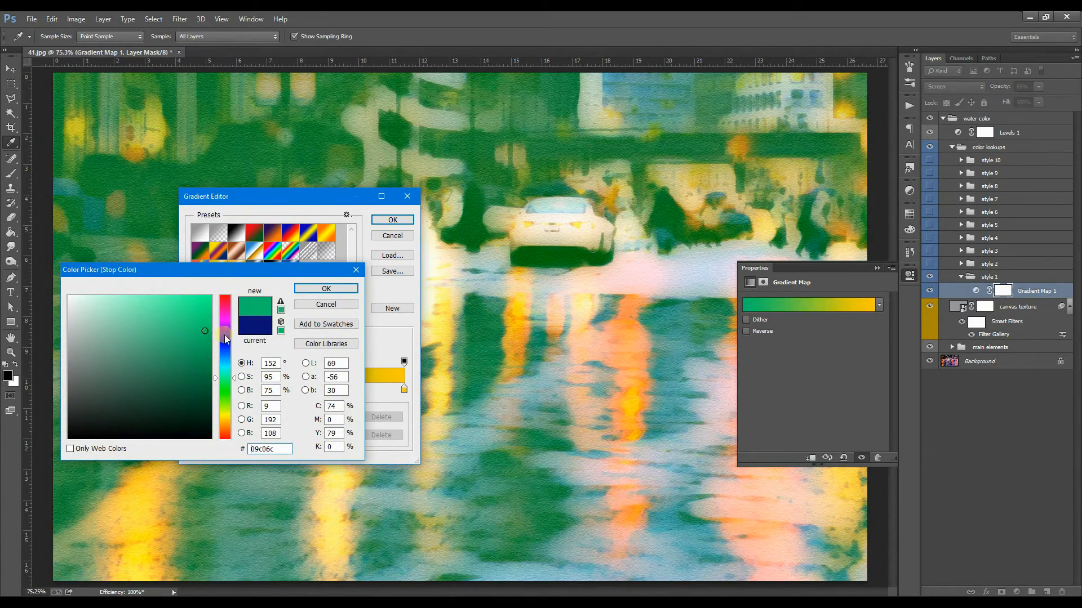
- Try purple 76138f for the same gradient stop, apply it, and undo the gradient map change
left_click(226, 325)
left_click(194, 359)
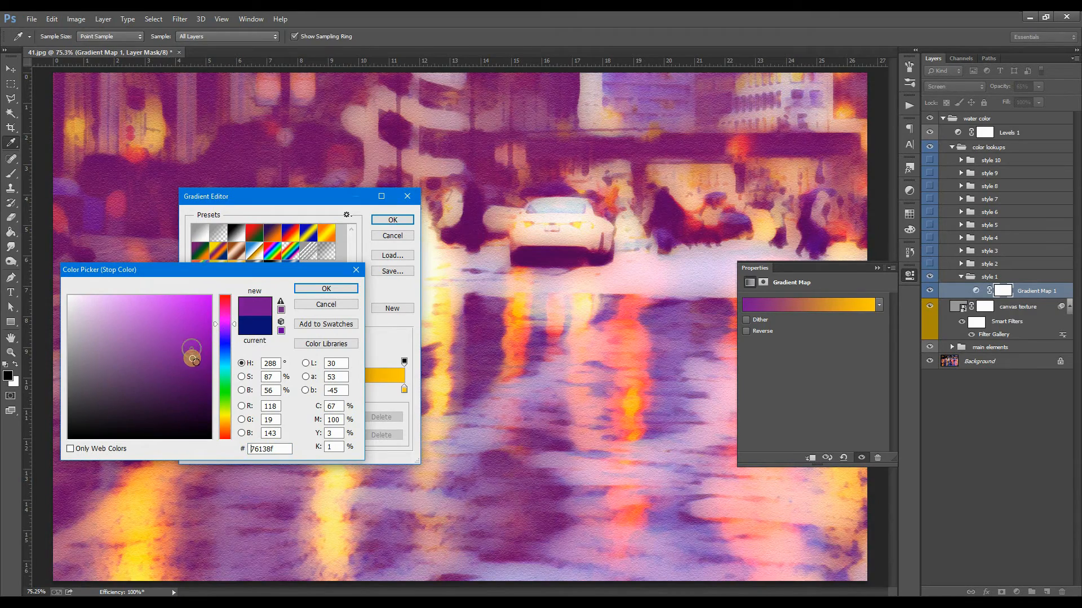
left_click(327, 289)
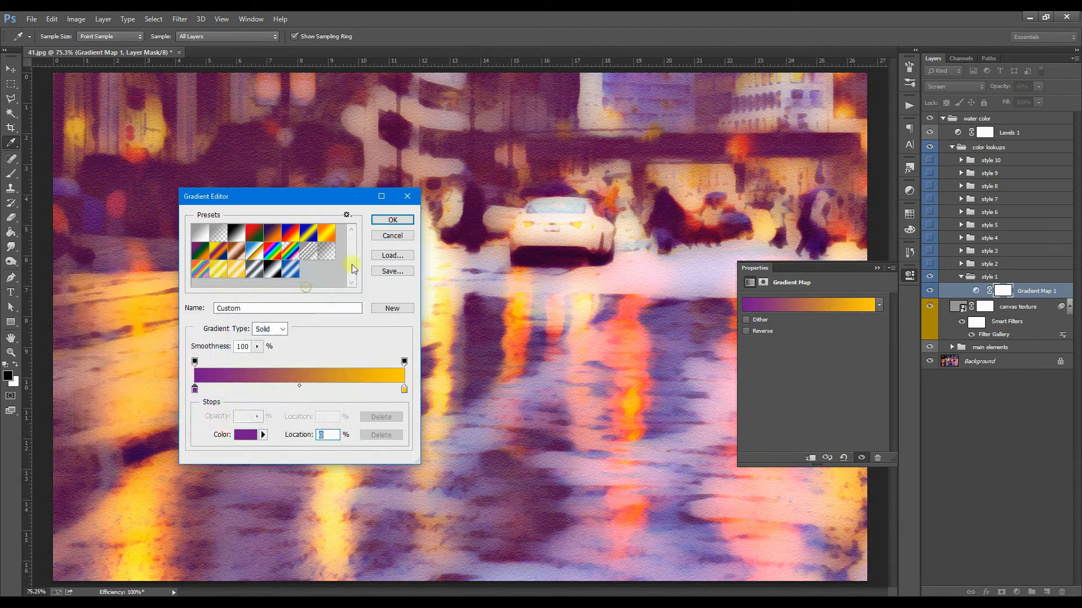
left_click(392, 220)
left_click(877, 268)
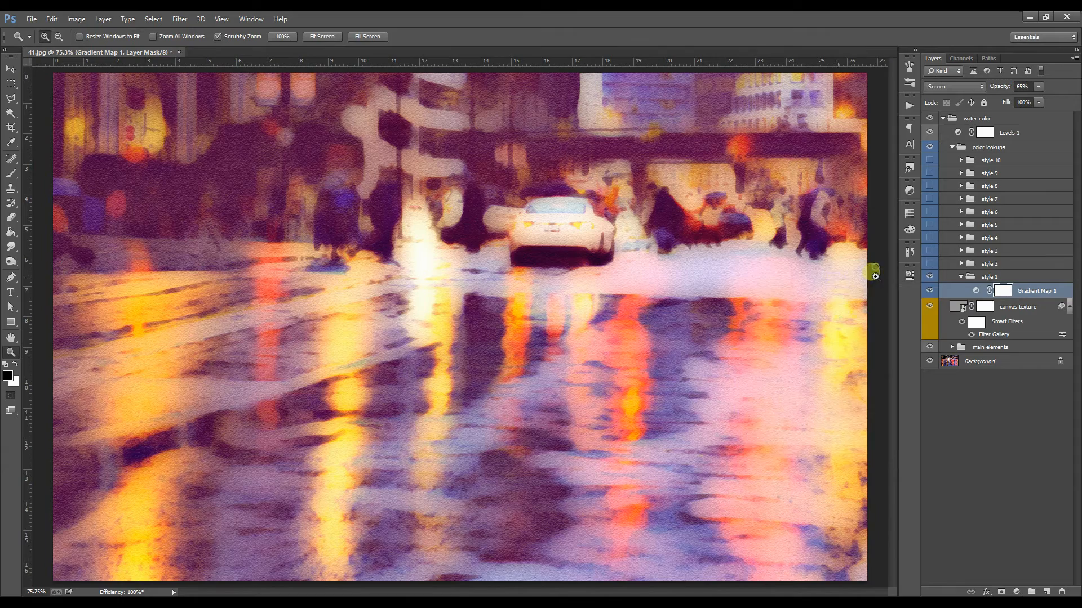
left_click(977, 291)
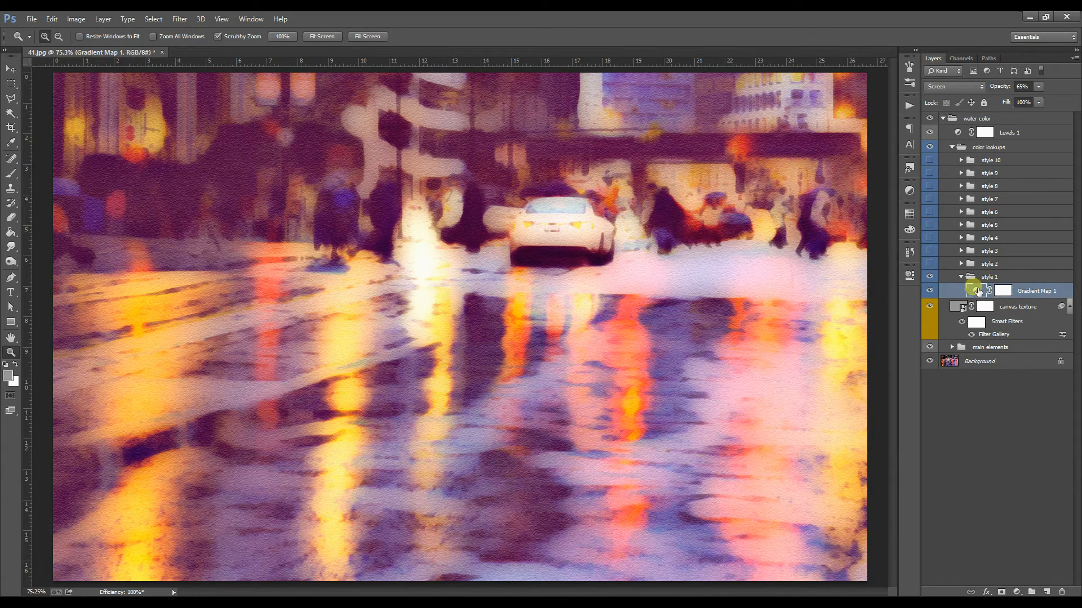
key("ctrl+z")
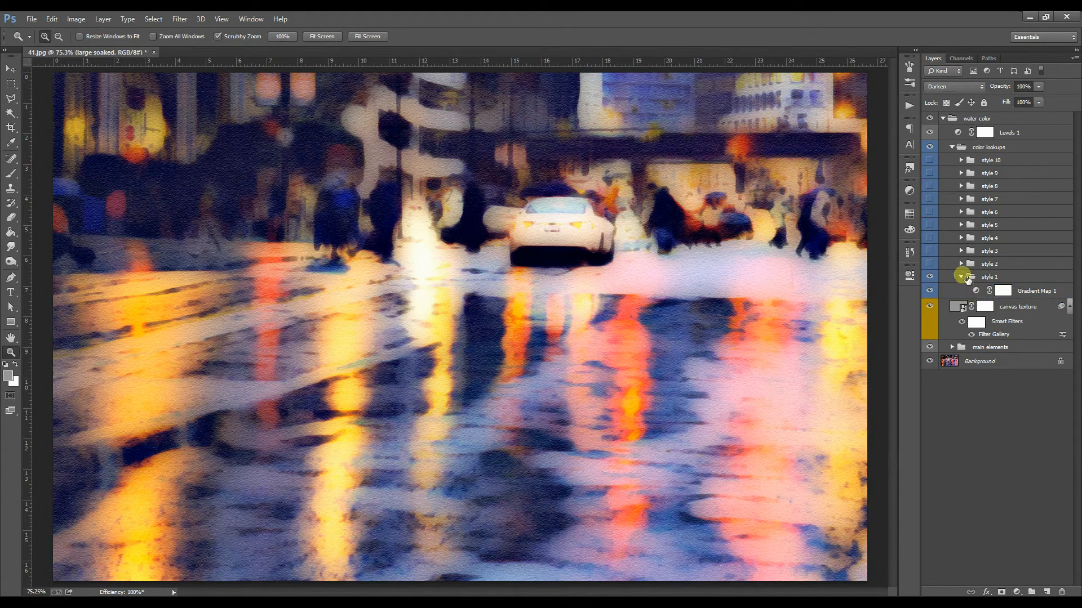
- Collapse the style 1 and color lookups groups, and set Levels 1 to input black about 70 and white about 212
left_click(962, 277)
left_click(951, 147)
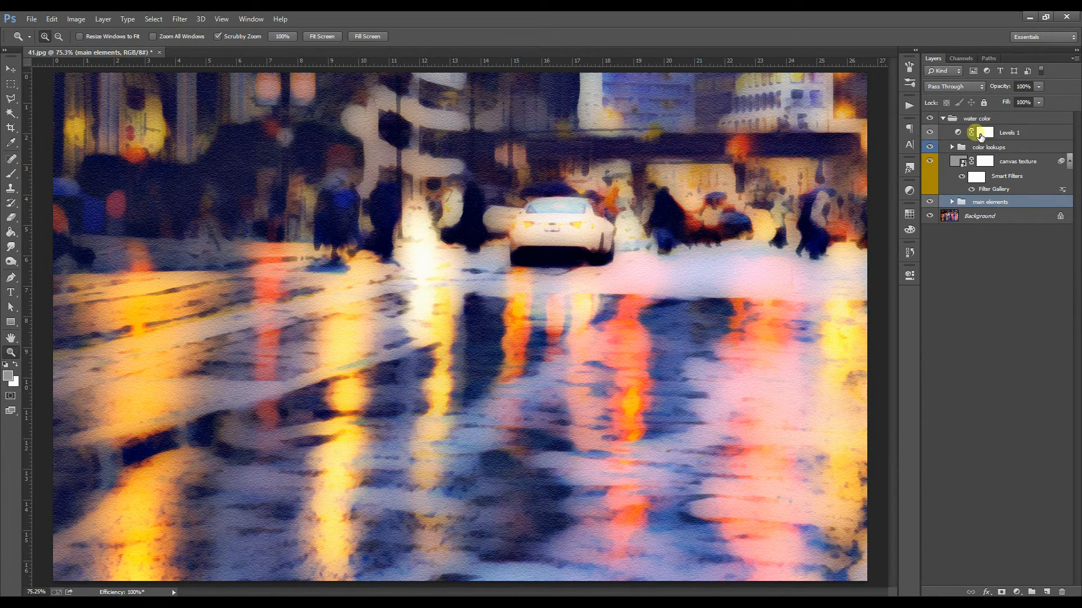
left_click(959, 133)
left_click_drag(882, 384, 861, 386)
mouse_move(795, 383)
left_mouse_down()
mouse_move(786, 383)
mouse_move(797, 384)
left_mouse_up()
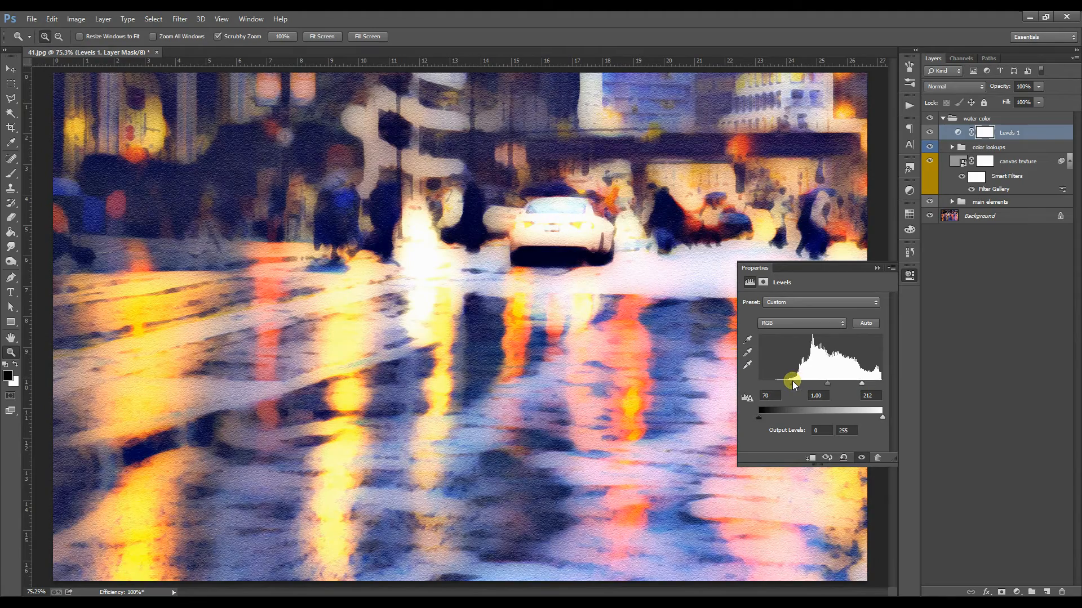
left_click(876, 267)
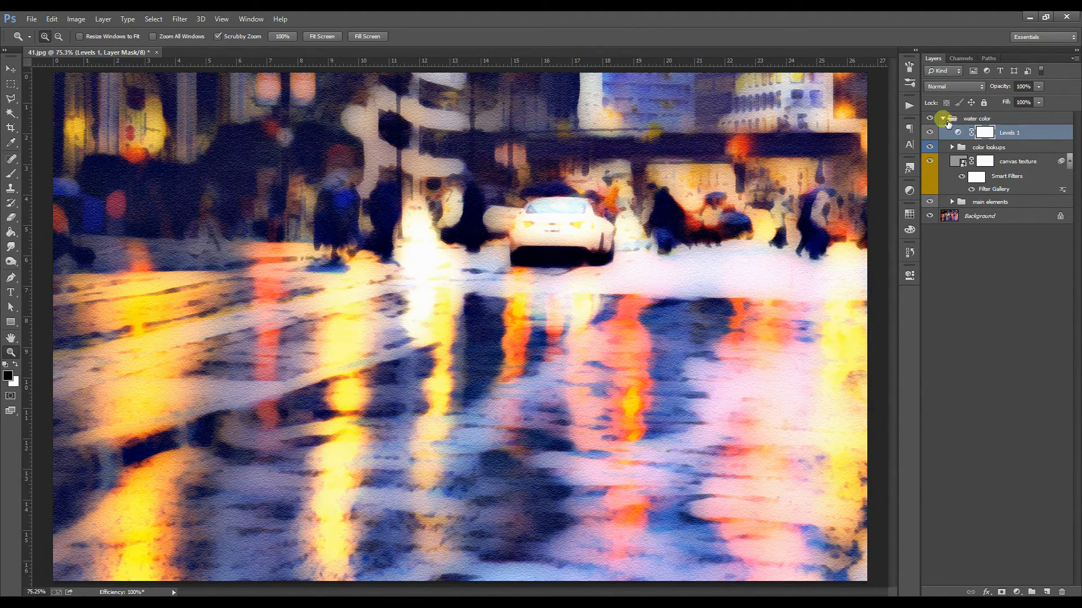
- Collapse and select the water color group, and merge it into the Background layer
left_click(943, 119)
left_click(982, 120)
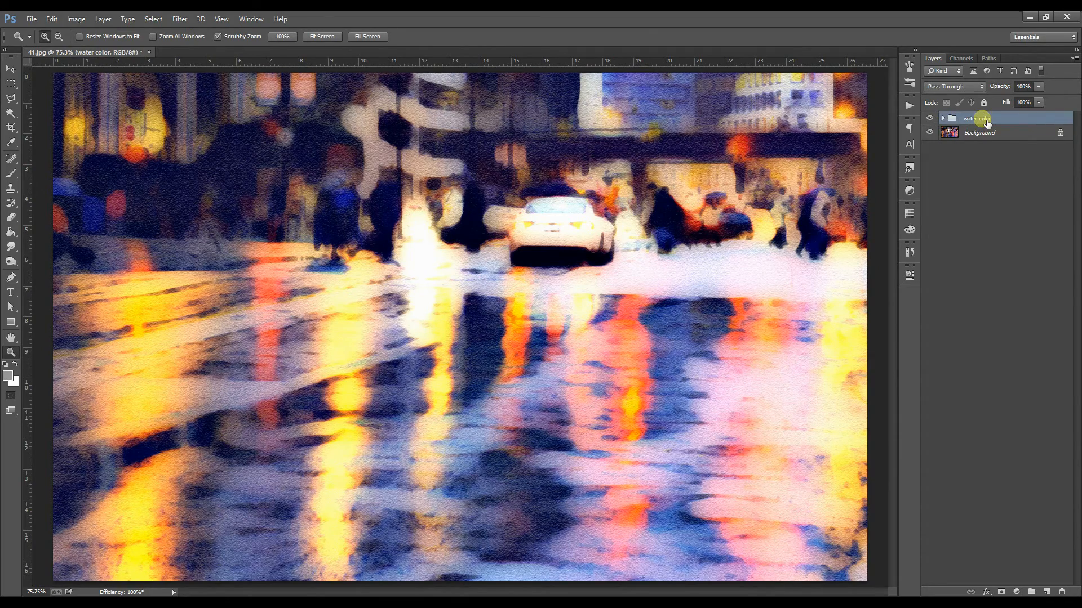
left_click(928, 118)
key("Delete")
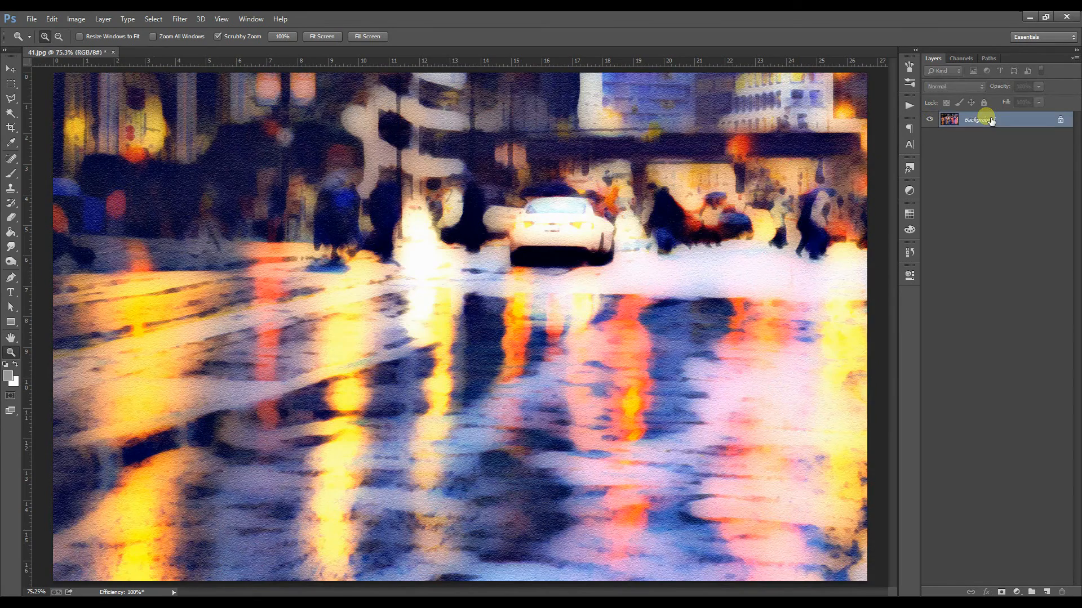